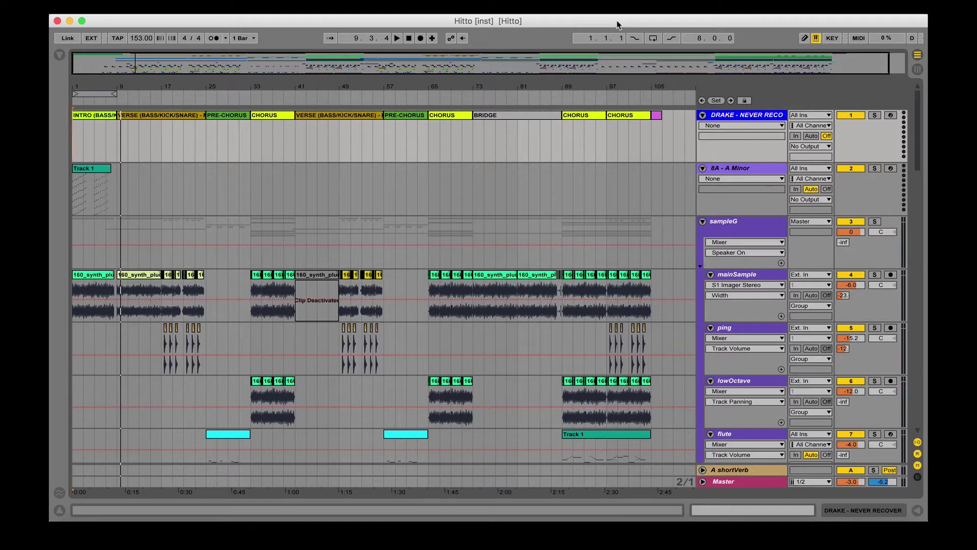
Look over the arrangement's tracks from the sample group down to the drum tracks.
scroll(527, 332, "down", 10)
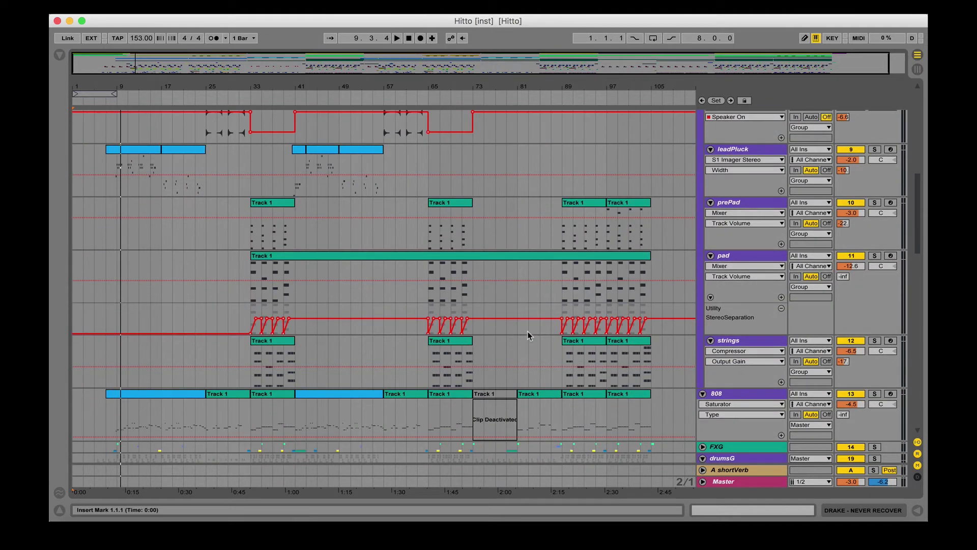
scroll(527, 330, "down", 12)
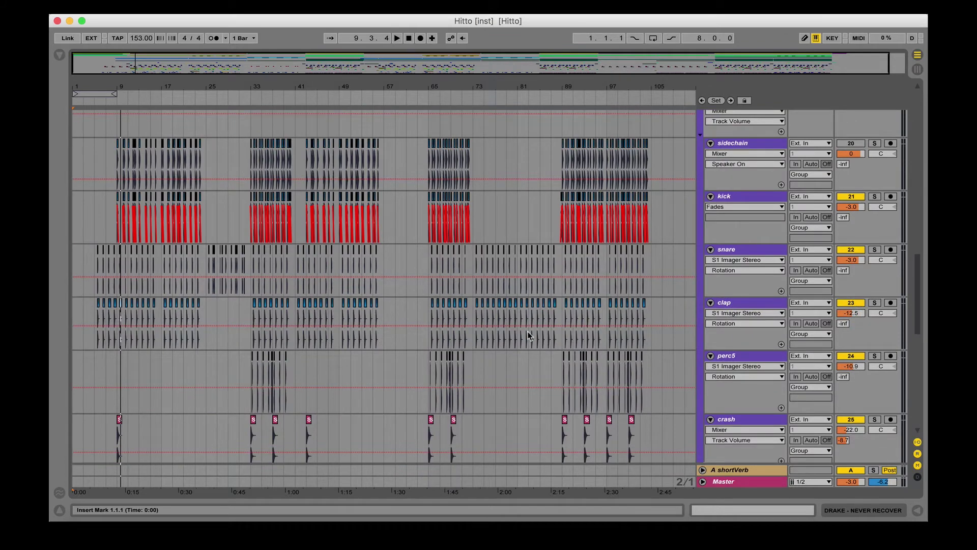
scroll(527, 331, "down", 5)
scroll(527, 330, "down", 6)
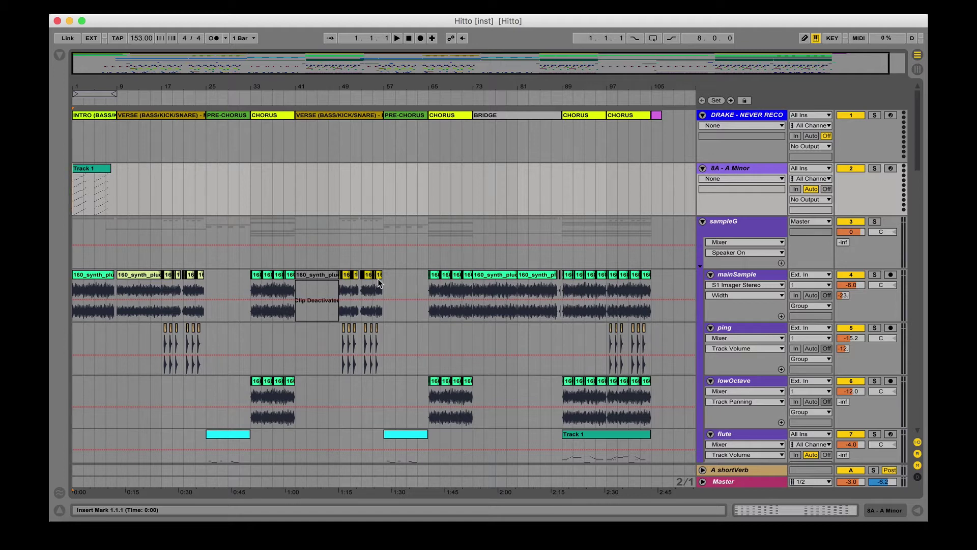
Play the arrangement from bar 5 of the intro into the verse and stop.
left_click(115, 200)
scroll(115, 200, "up", 3)
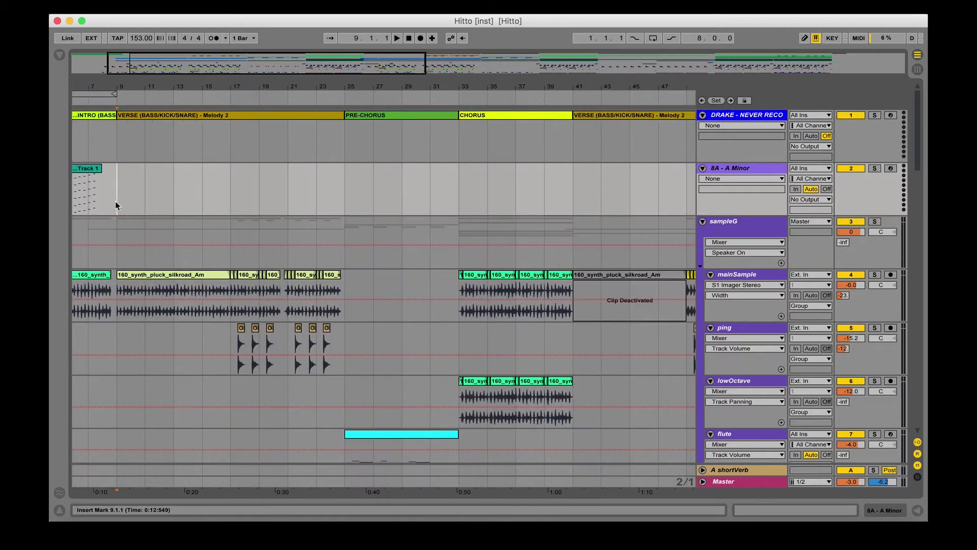
scroll(115, 200, "left", 5)
left_click(136, 200)
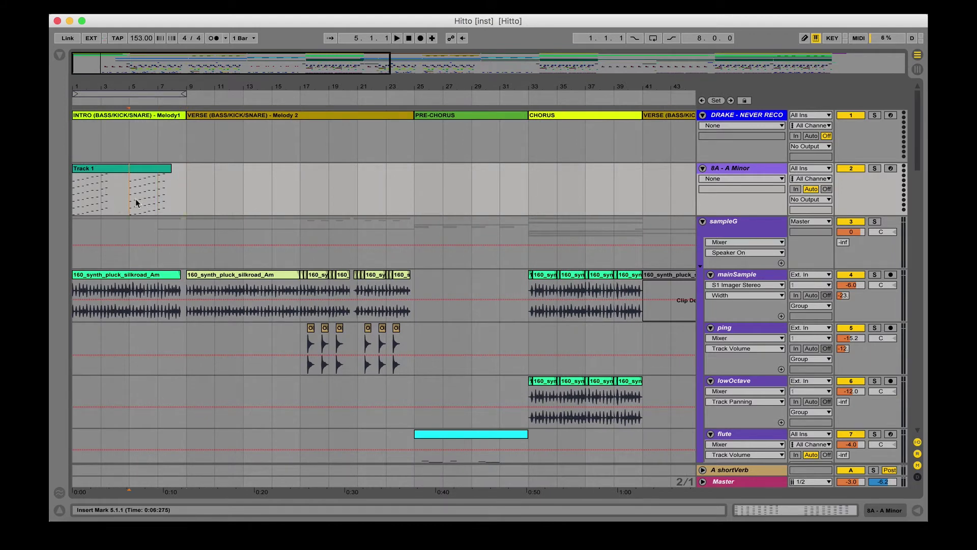
key("space")
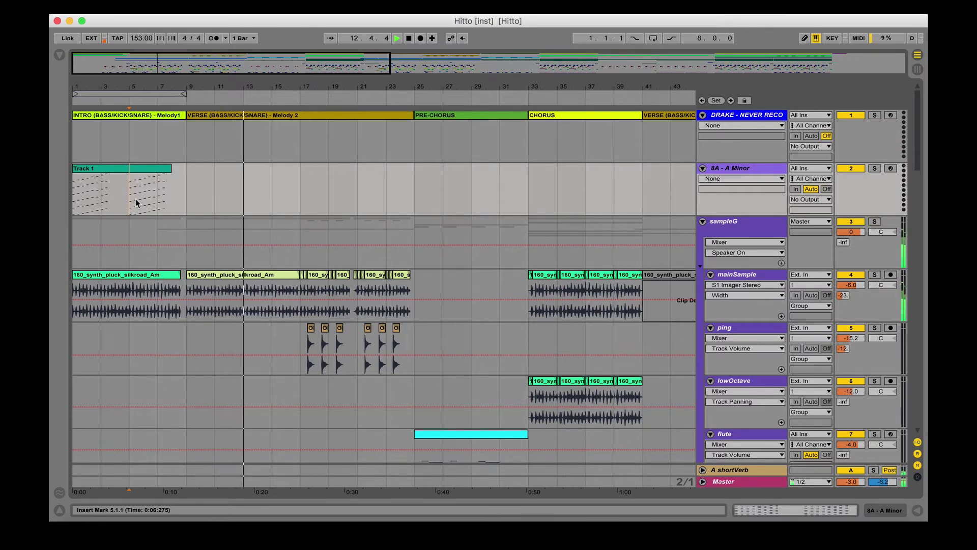
key("space")
Place the insert marker at bar 9, the verse start, and view the leadPluck track's device chain.
left_click(194, 206)
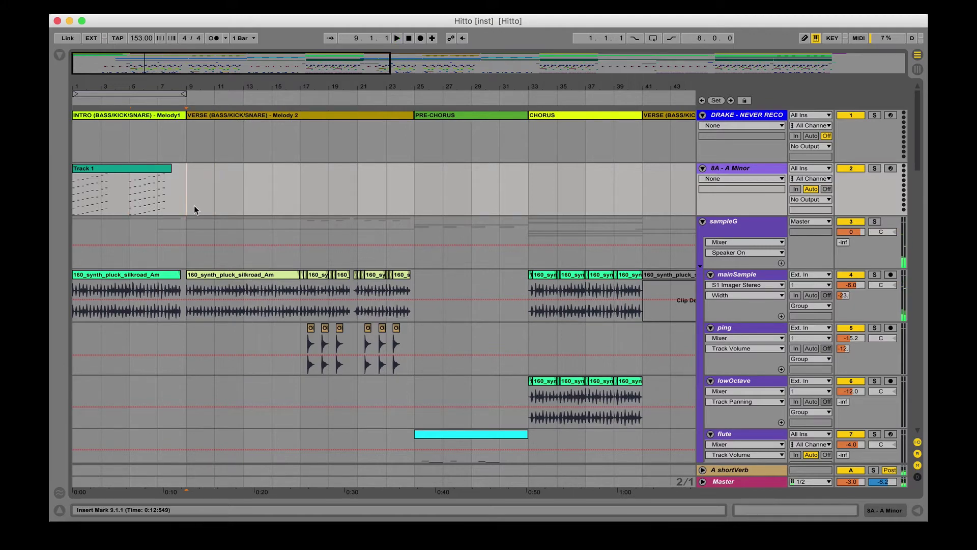
scroll(194, 205, "down", 20)
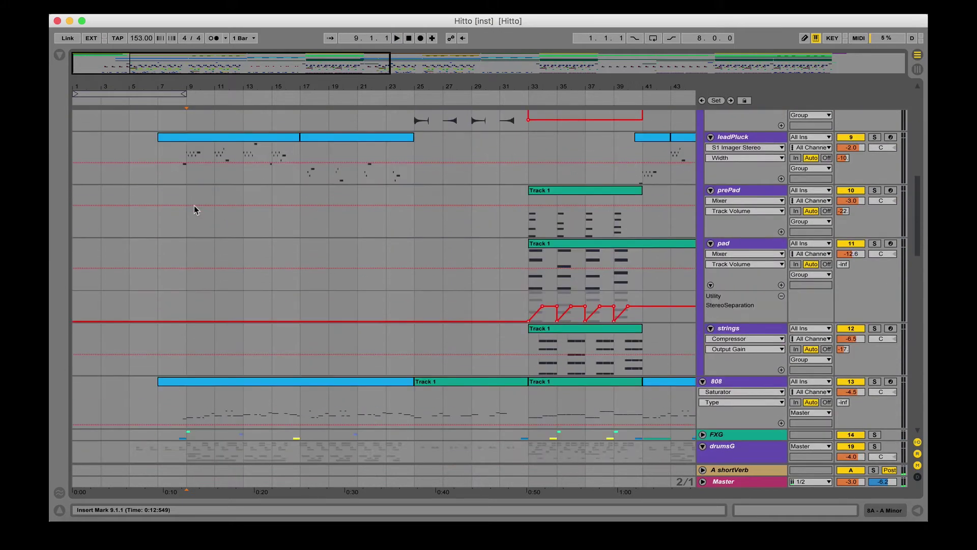
scroll(194, 205, "up", 15)
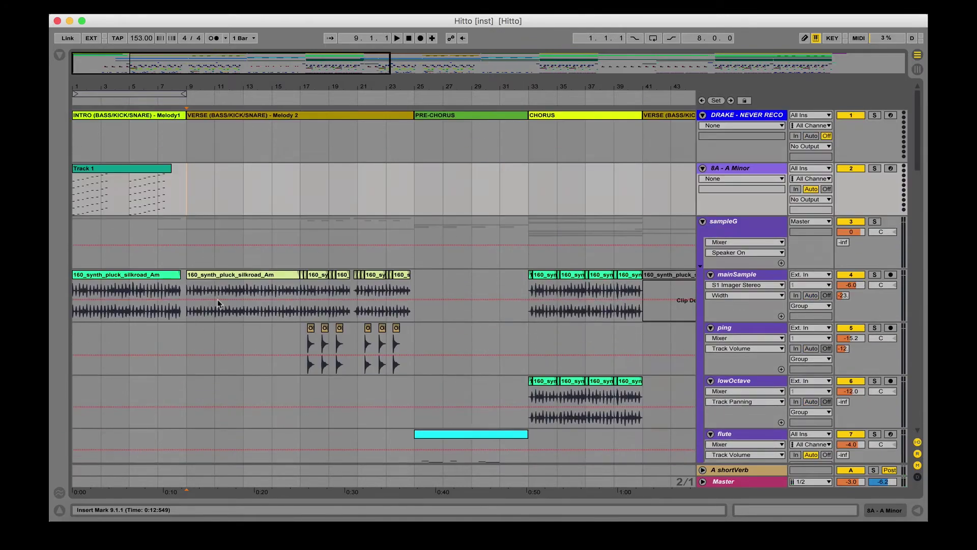
scroll(235, 346, "down", 4)
left_click(740, 287)
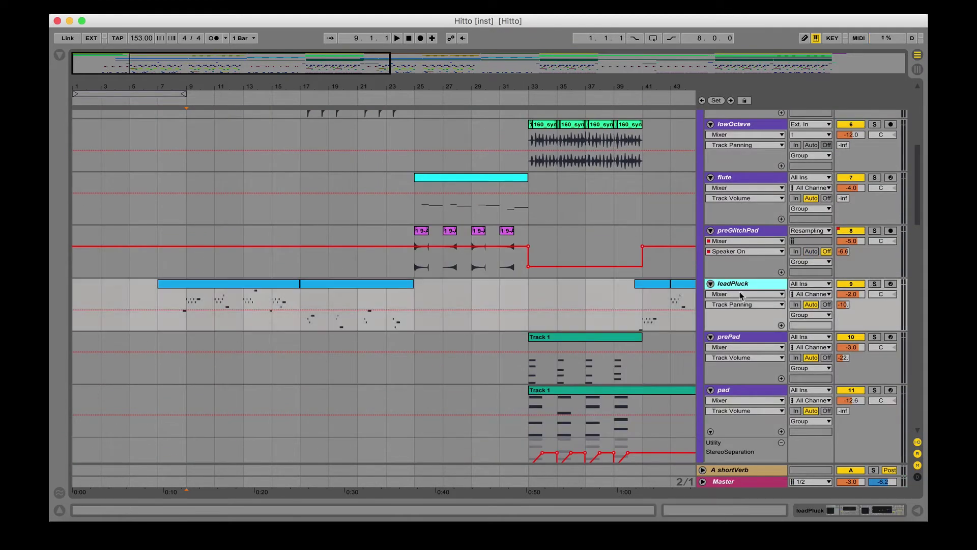
double_click(740, 286)
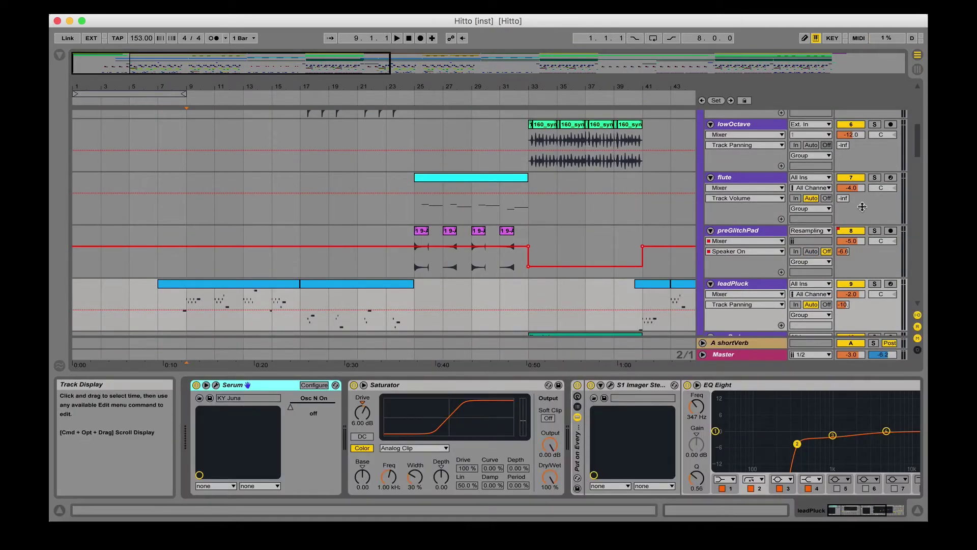
key("super+alt+l")
Solo the leadPluck track, play it from bar 9, and remove the solo.
left_click(873, 284)
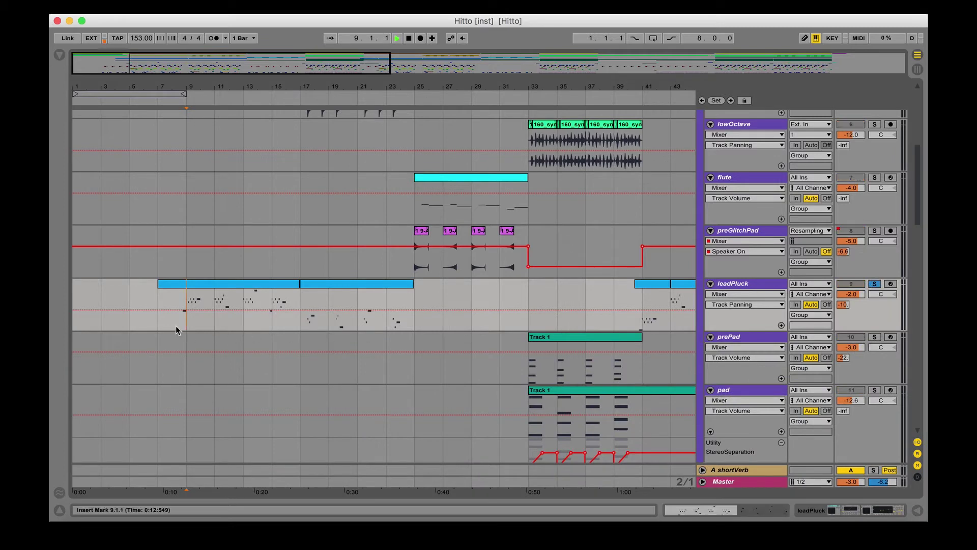
key("space")
key("space")
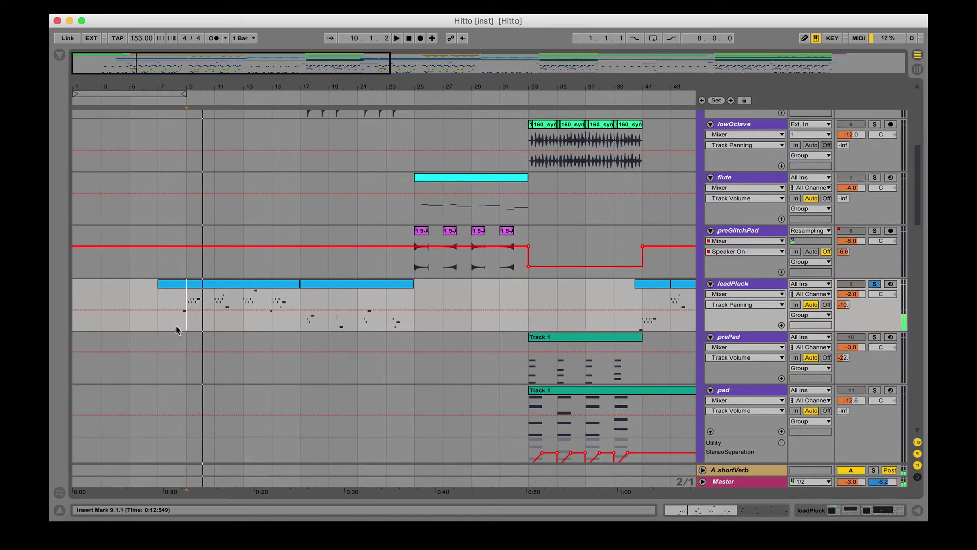
left_click(875, 284)
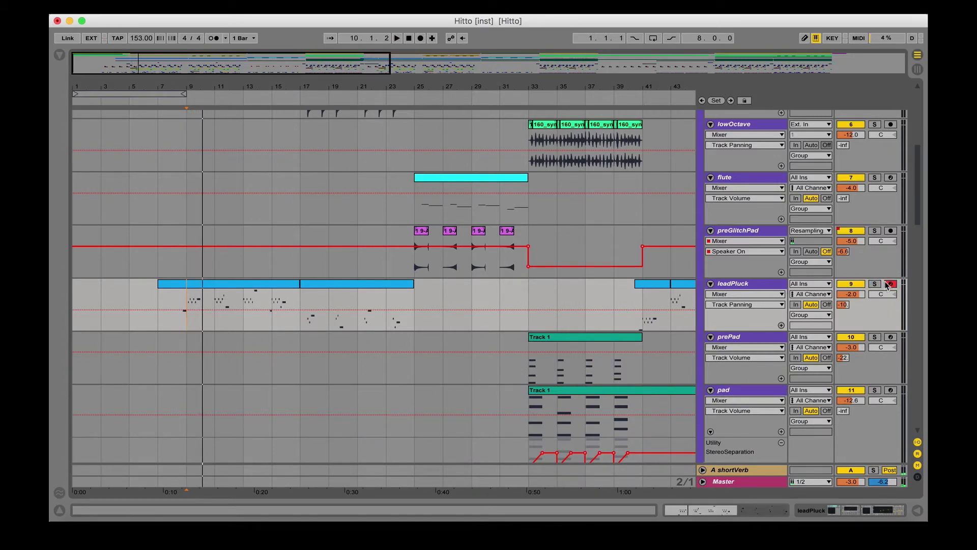
Play the verse from bar 11 with all tracks audible and stop.
left_click(215, 332)
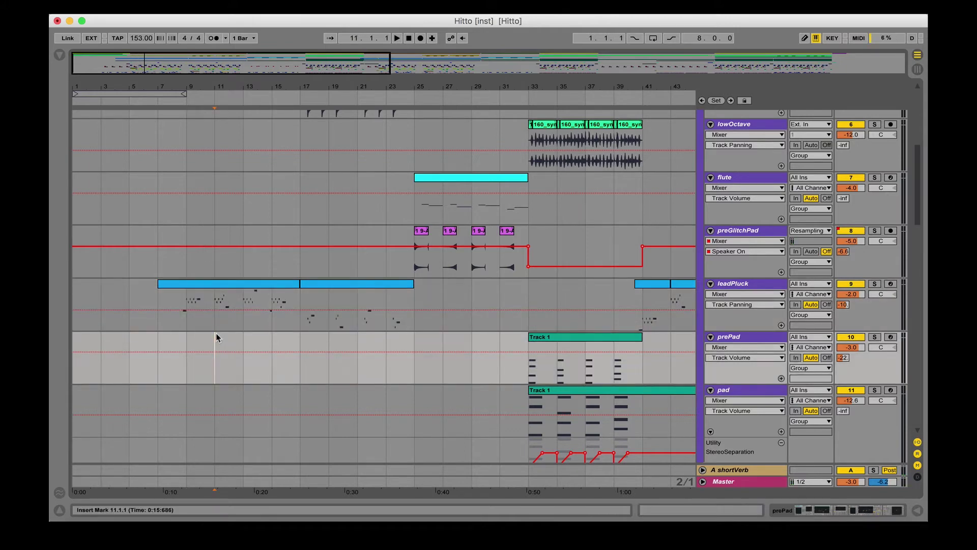
key("space")
key("space")
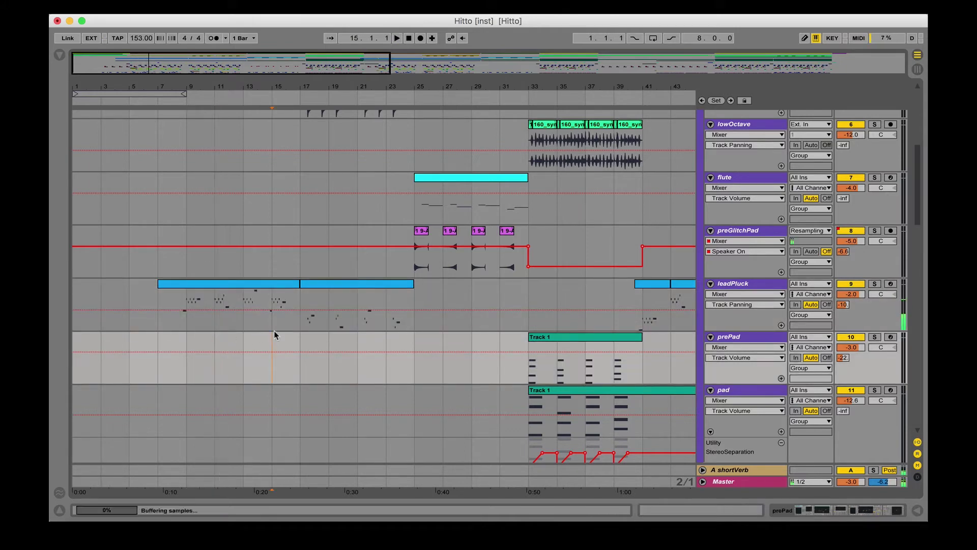
Examine the clip layout from bar 17 of the verse through the pre-chorus at bar 25.
left_click(297, 322)
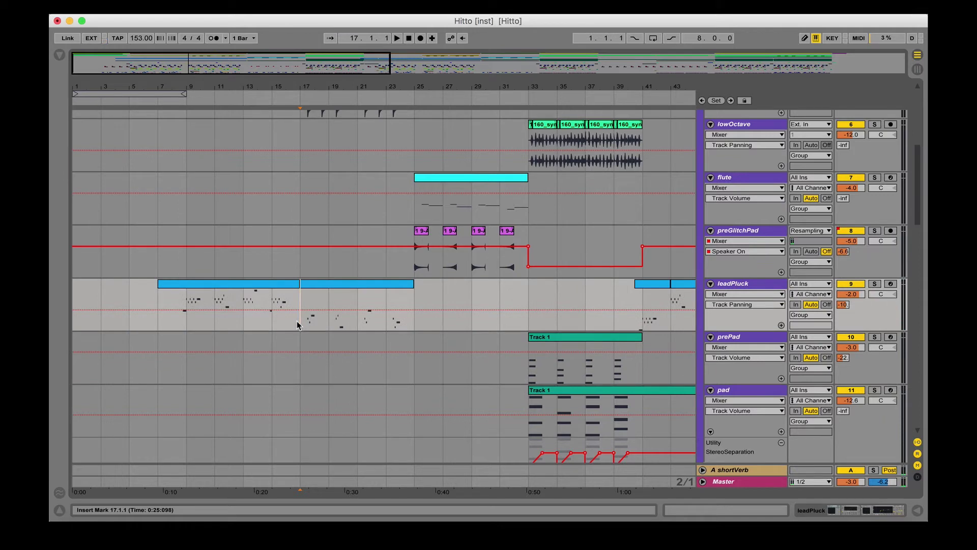
scroll(297, 320, "up", 8)
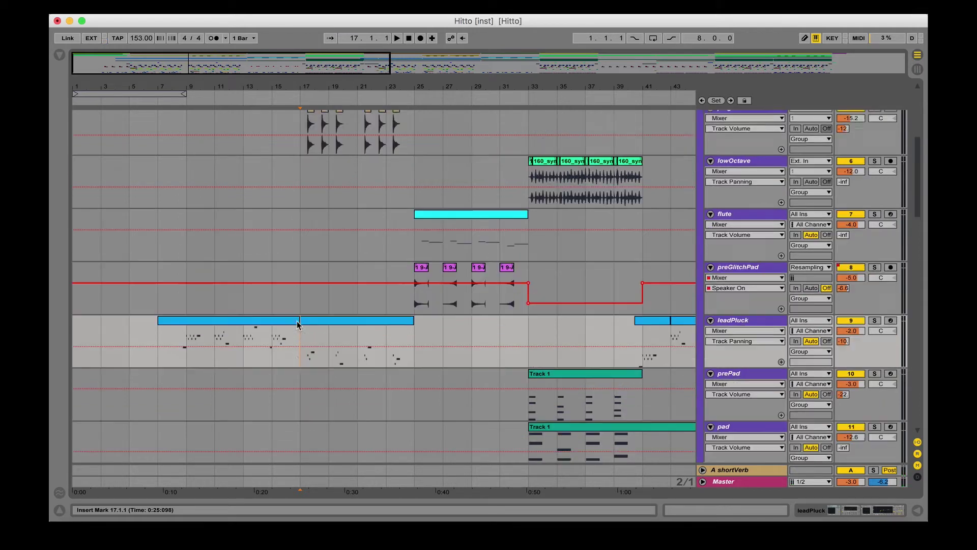
left_click(297, 332)
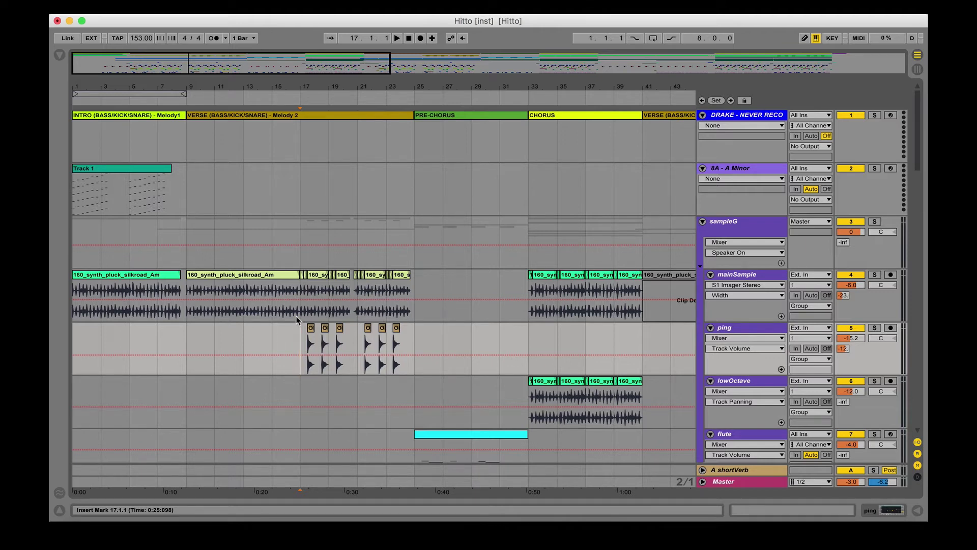
key("plus")
key("plus")
scroll(297, 316, "down", 3)
scroll(306, 290, "right", 6)
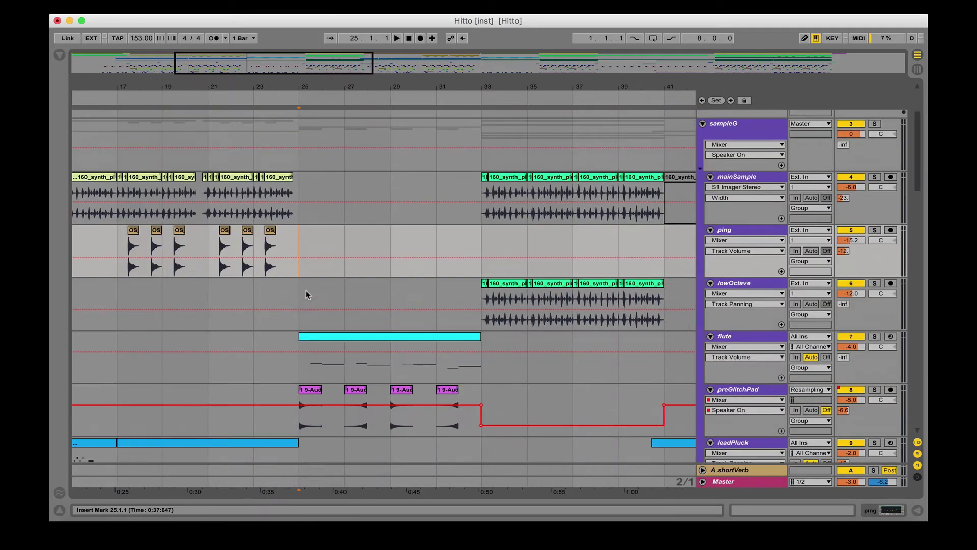
scroll(306, 290, "up", 3)
Solo the sampleG group and play the chorus from bar 33.
left_click(416, 200)
scroll(417, 201, "right", 4)
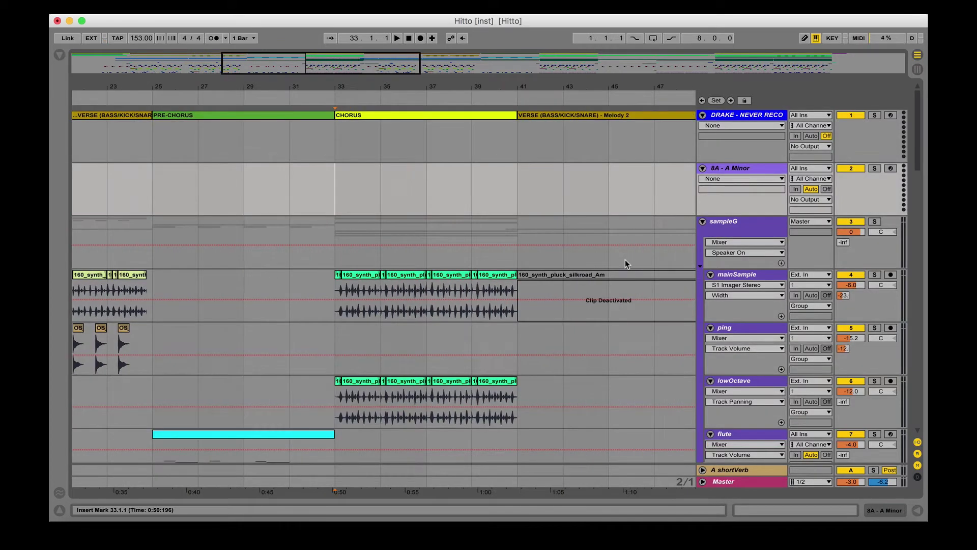
scroll(774, 247, "down", 1)
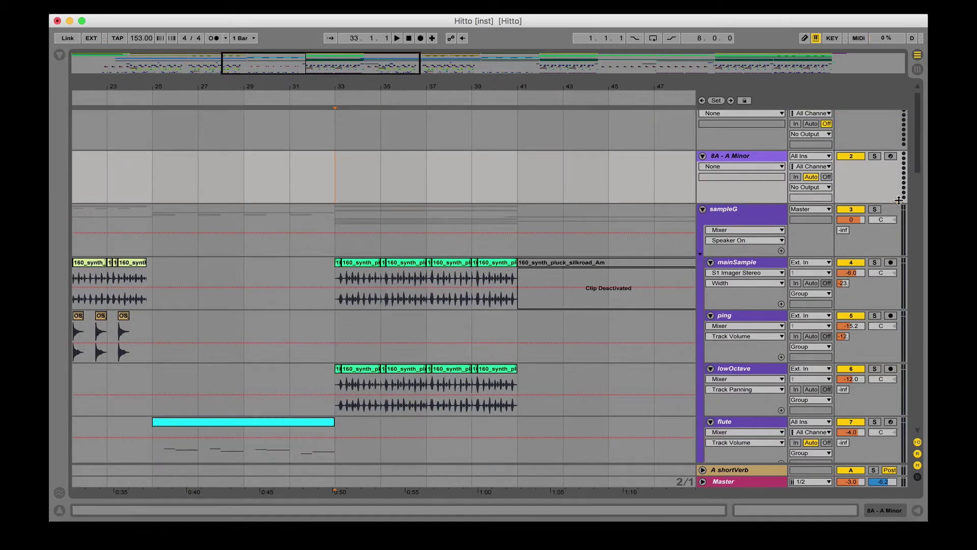
left_click(874, 210)
key("space")
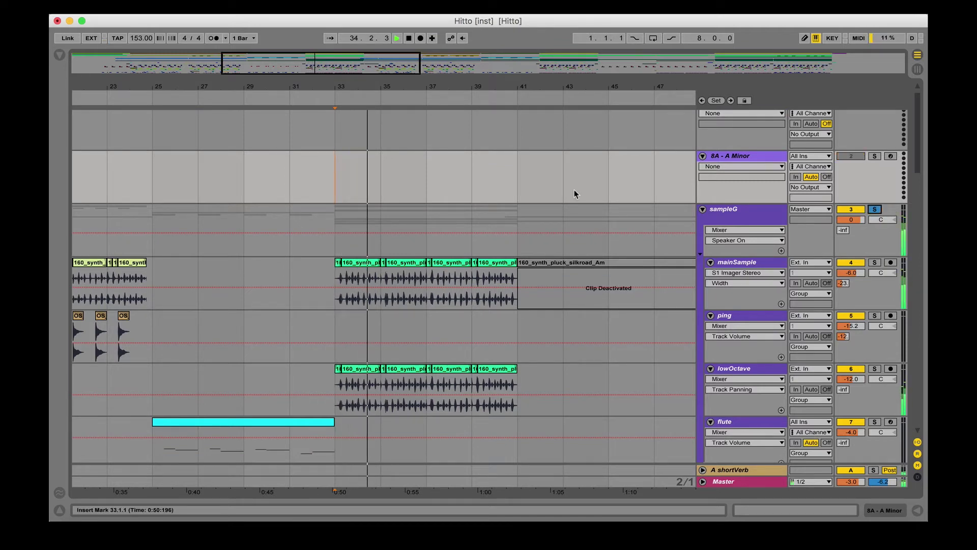
scroll(574, 193, "down", 10)
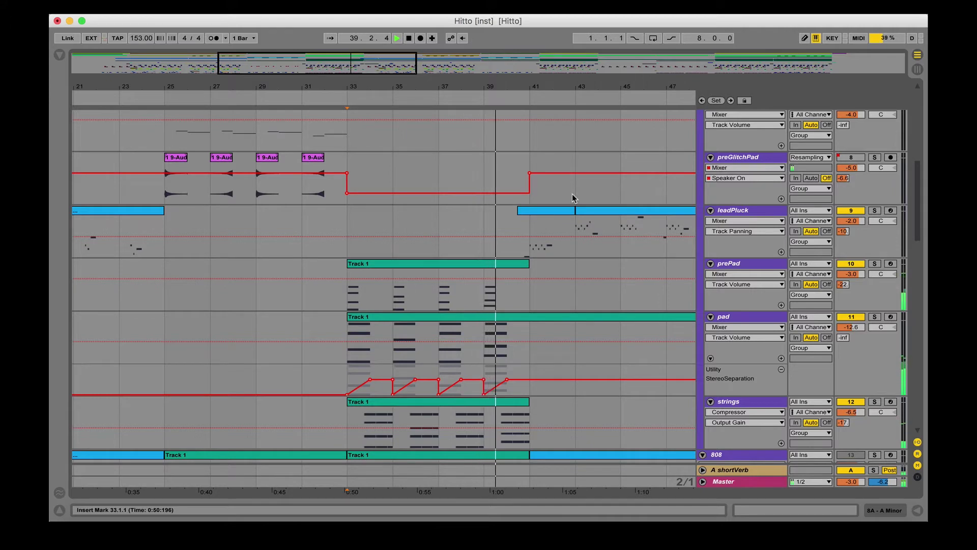
key("space")
Play the chorus from bar 33 with prePad soloed, switch the solo to pad, and clear it after stopping.
left_click(865, 263)
left_click(874, 263)
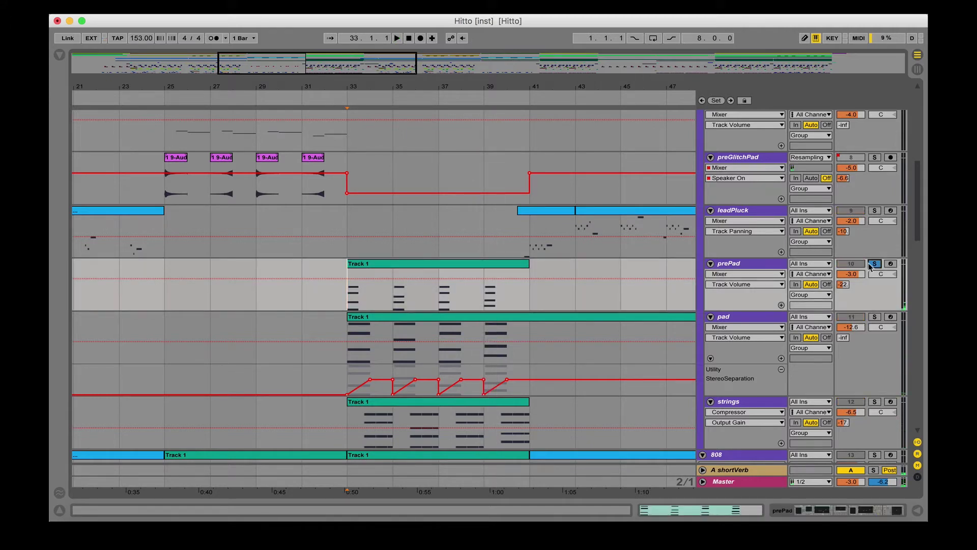
key("space")
left_click(875, 316)
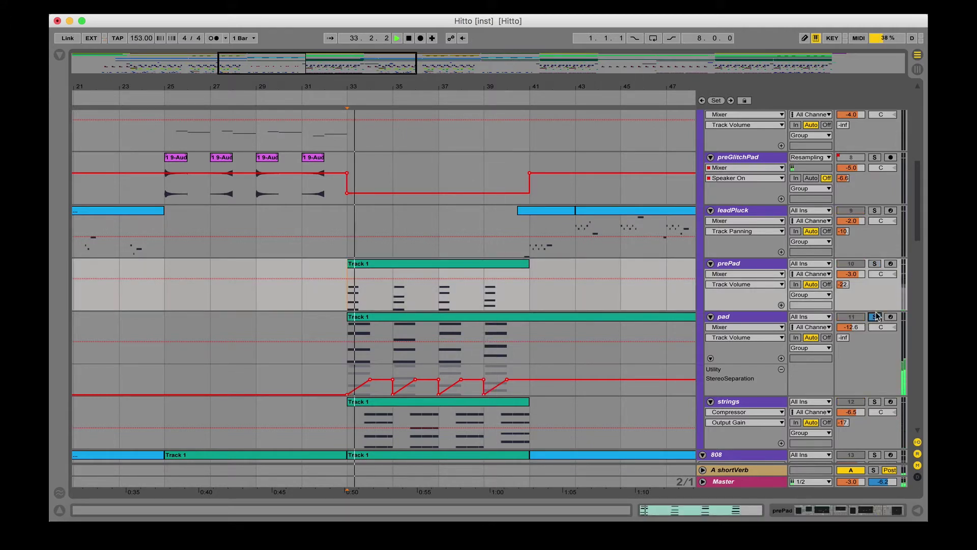
key("space")
left_click(875, 316)
Solo the strings track, play it from bar 33, and remove the solo.
scroll(876, 305, "down", 5)
left_click(876, 267)
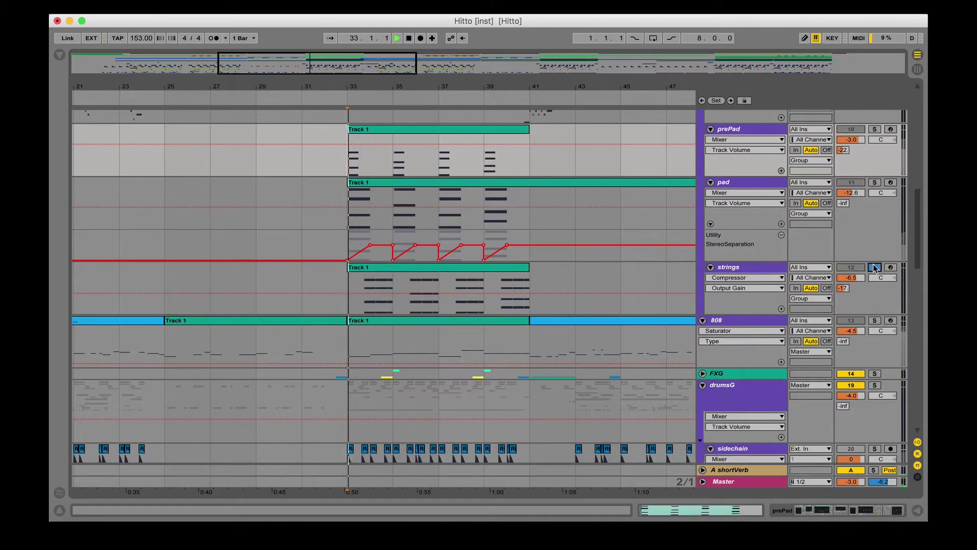
key("space")
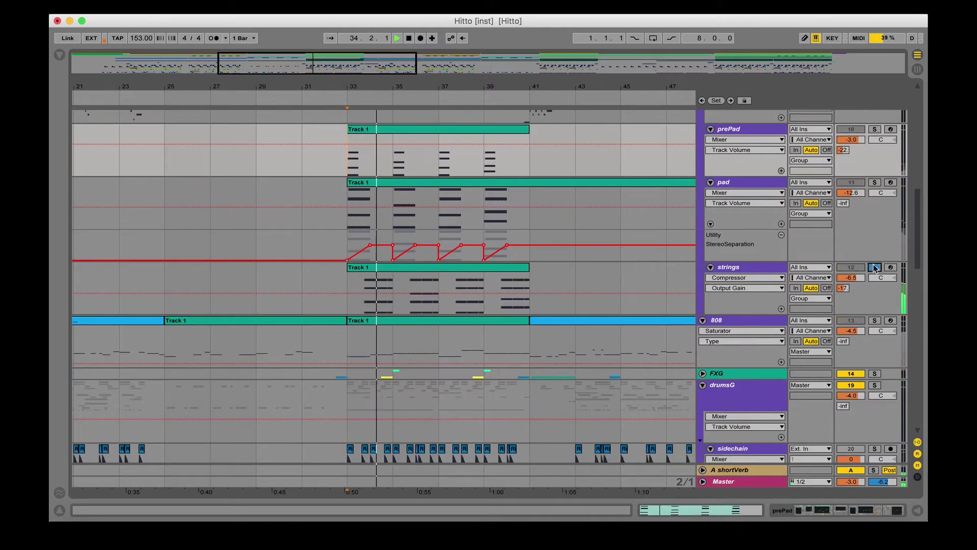
key("space")
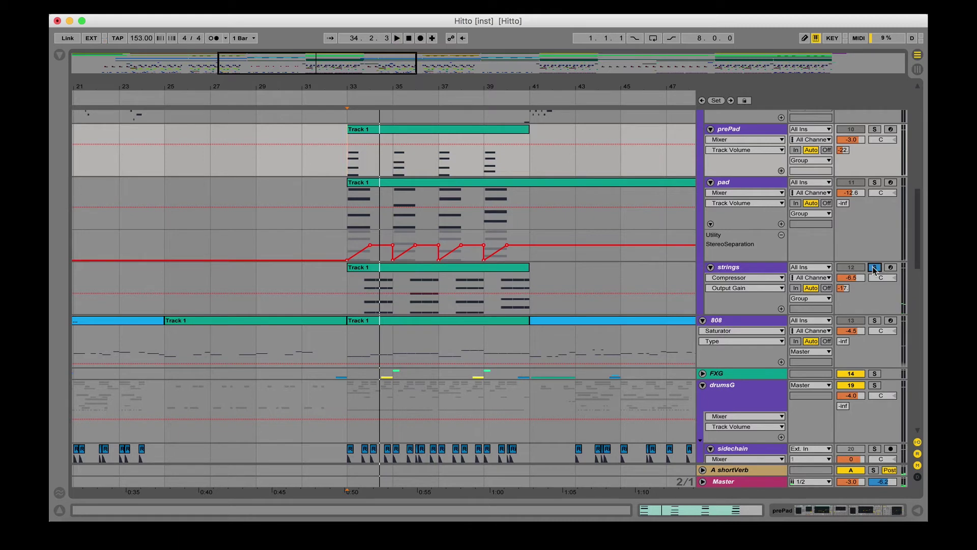
left_click(874, 269)
Play the chorus from bar 33 with every track audible and stop.
left_click(349, 286)
key("space")
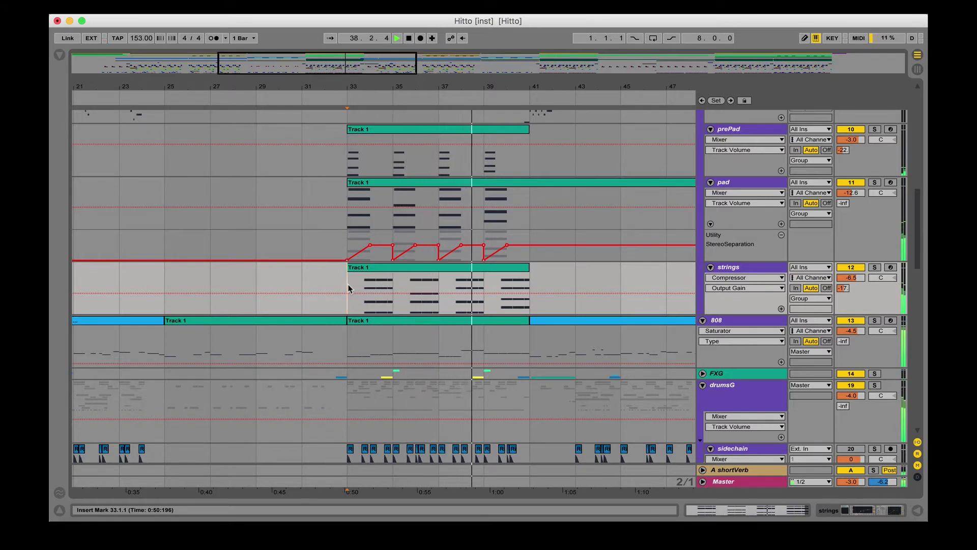
key("space")
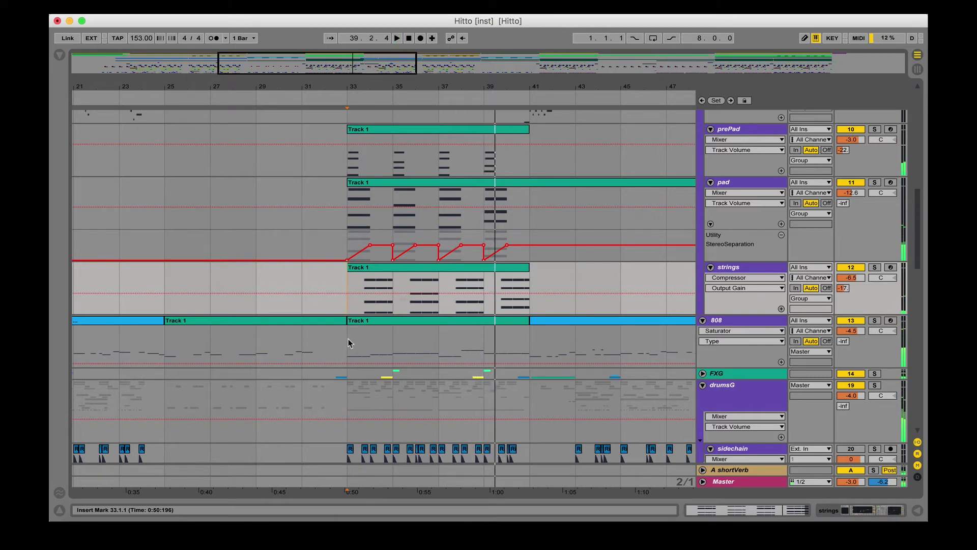
Place the insert marker at bar 33 on the 808 track and look over the wider song structure around the chorus.
left_click(347, 339)
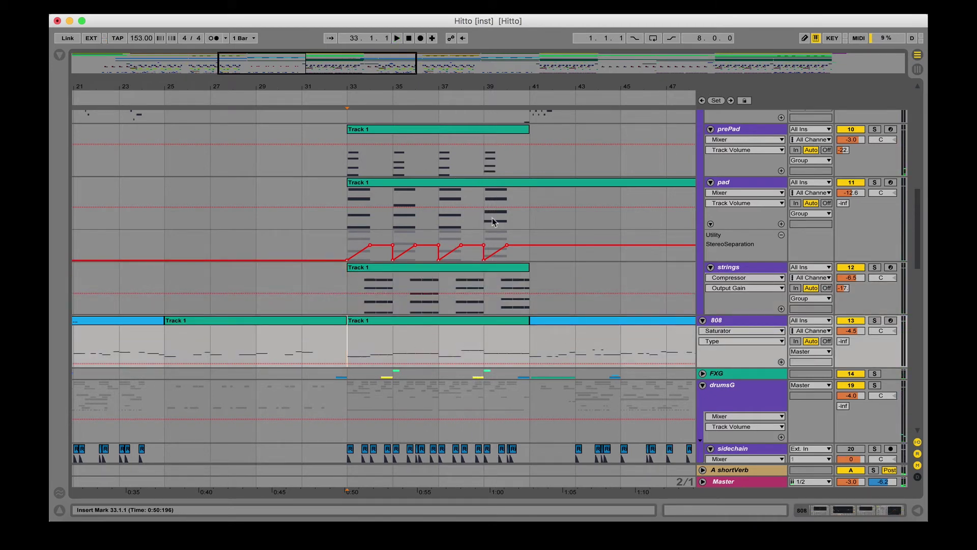
scroll(447, 318, "down", 3)
scroll(437, 244, "up", 8)
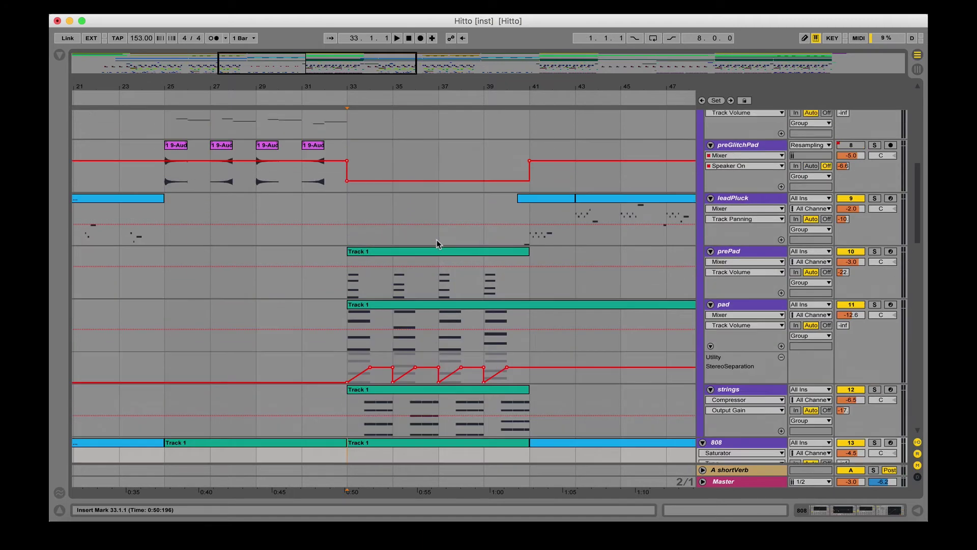
scroll(436, 240, "up", 6)
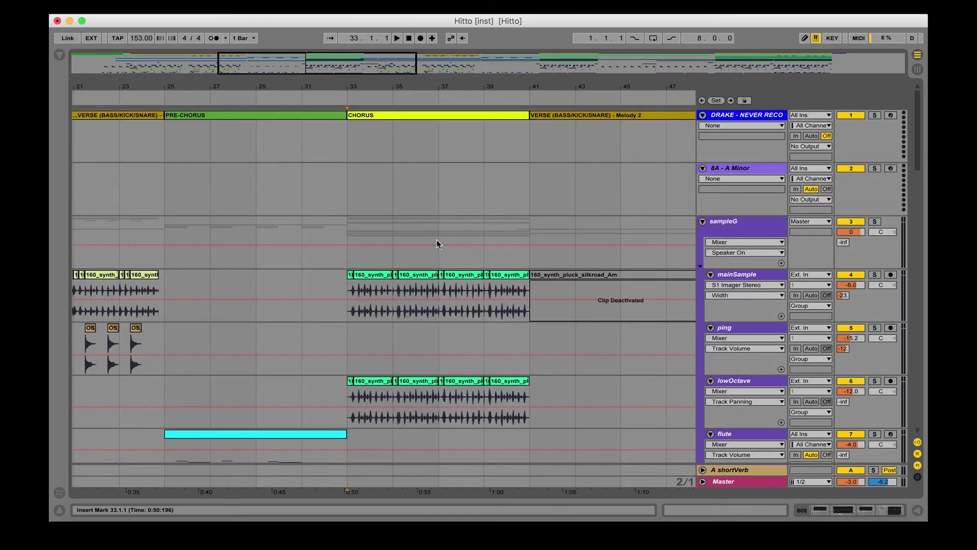
key("minus")
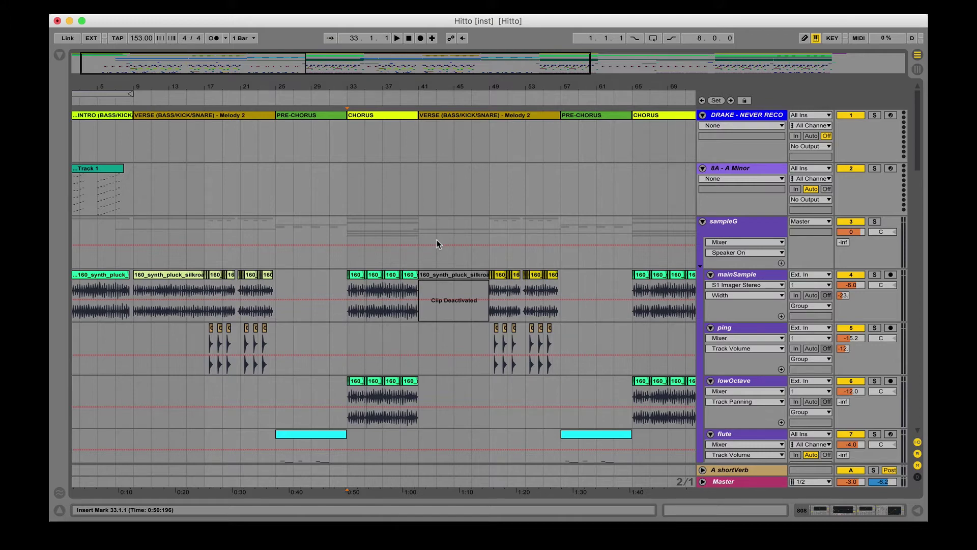
Place the insert marker at bar 89 on the flute track and play the final chorus from there.
scroll(437, 240, "down", 10)
scroll(436, 240, "right", 10)
scroll(436, 240, "up", 4)
left_click(473, 256)
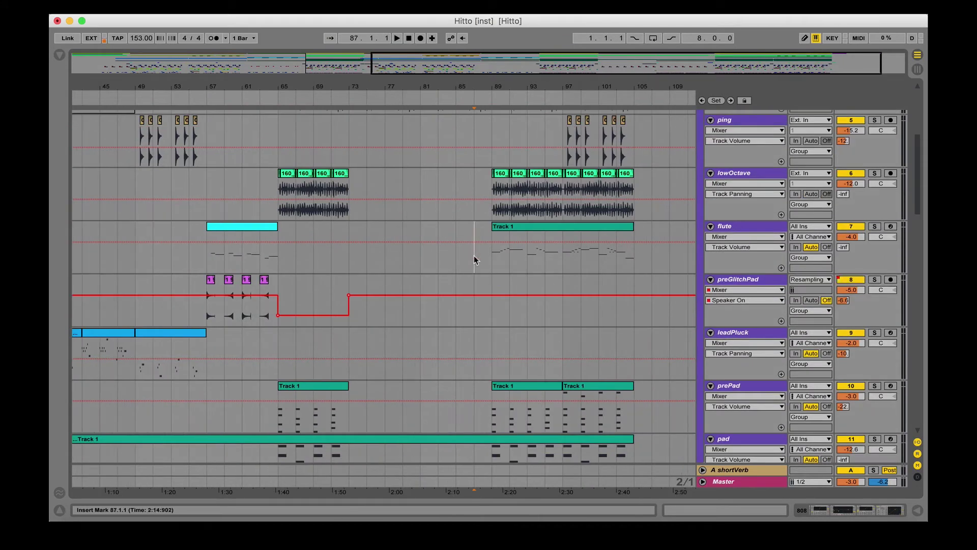
left_click(484, 258)
key("space")
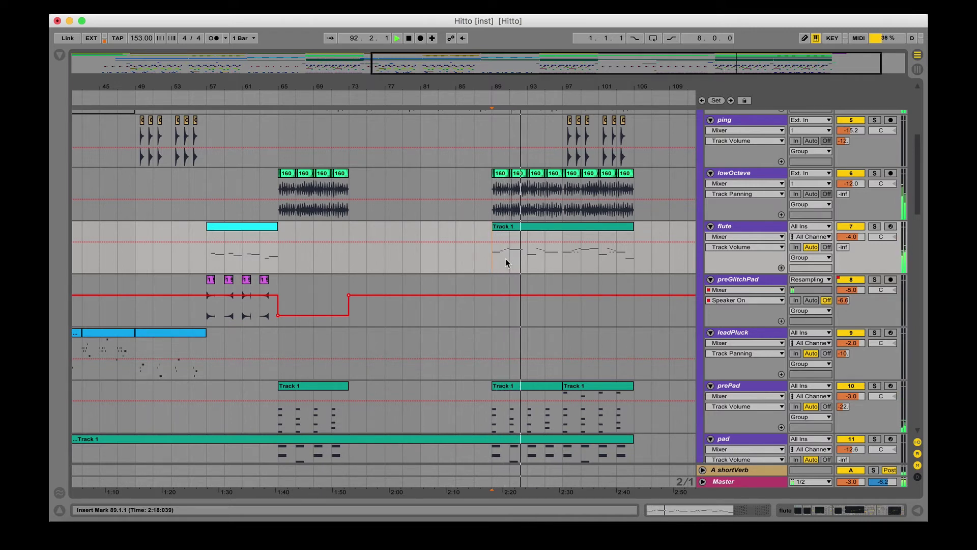
Open the flute clip at bar 89 to examine its melody notes, stop playback and return to the arrangement.
double_click(541, 239)
left_click_drag(515, 369, 556, 211)
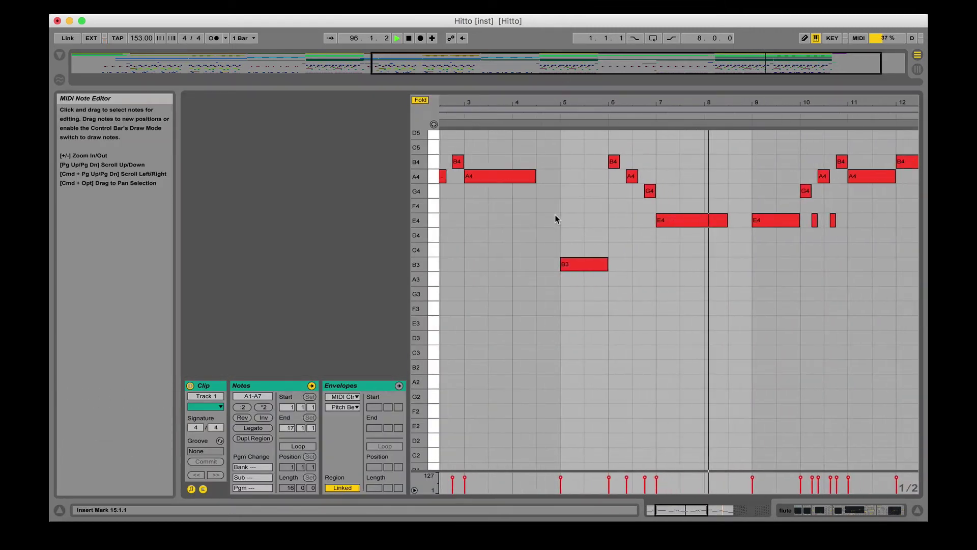
key("space")
key("super+alt+l")
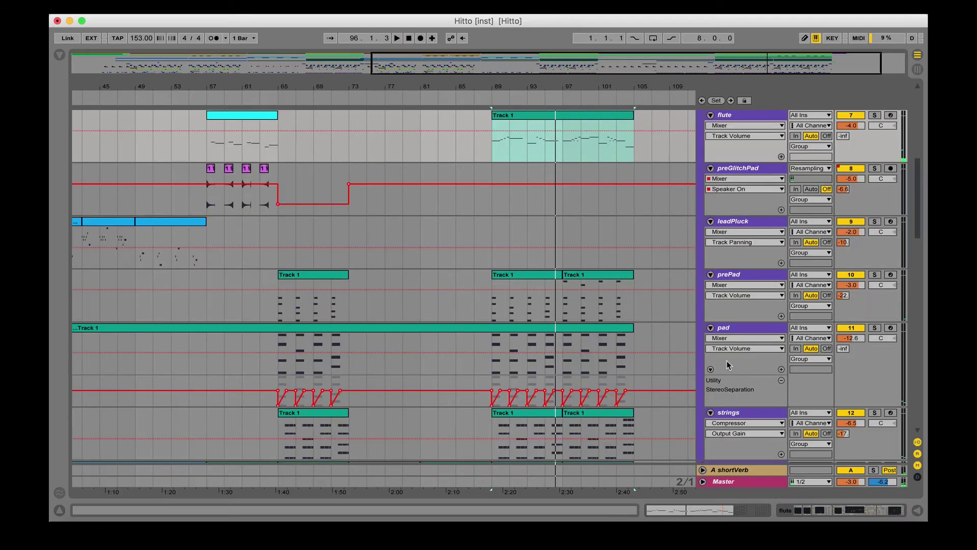
Show the flute track's device chain, hide it again, and set the insert marker back to bar 89.
scroll(634, 325, "down", 5)
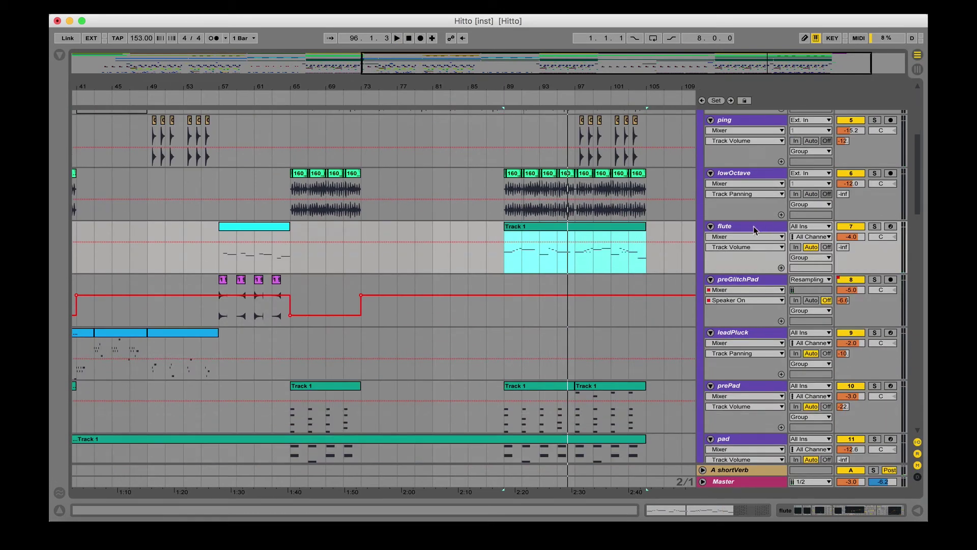
double_click(762, 228)
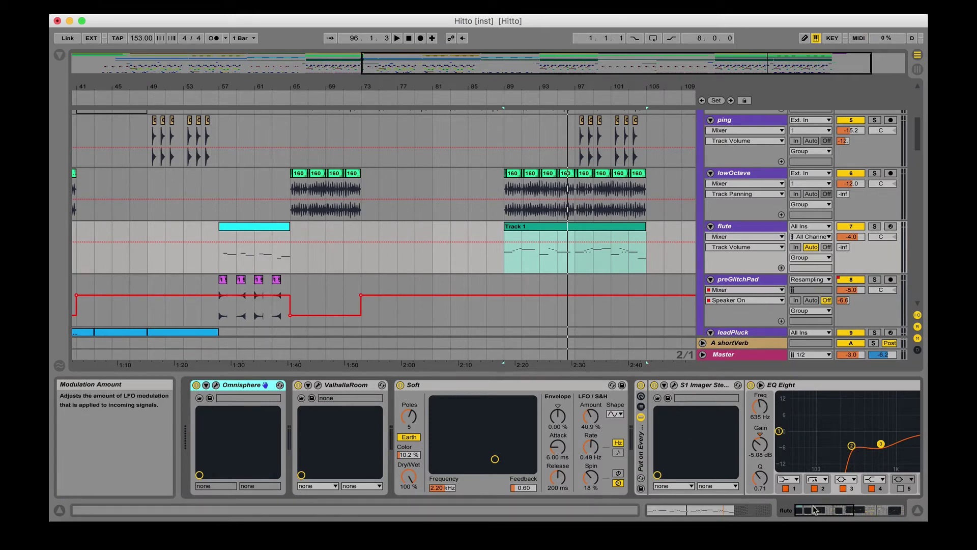
left_click(918, 510)
key("space")
left_click(508, 275)
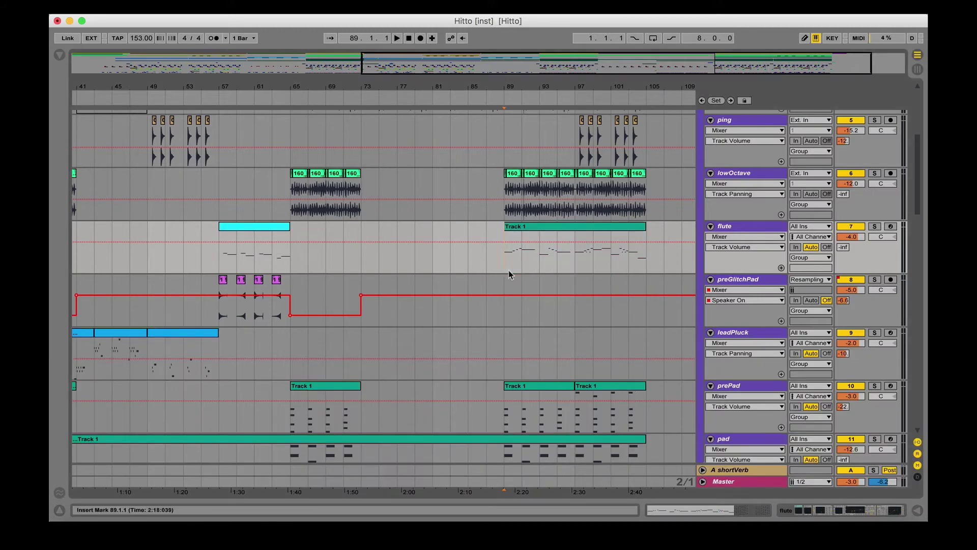
Solo the drumsG group and bring its opening bars into view.
scroll(545, 255, "down", 10)
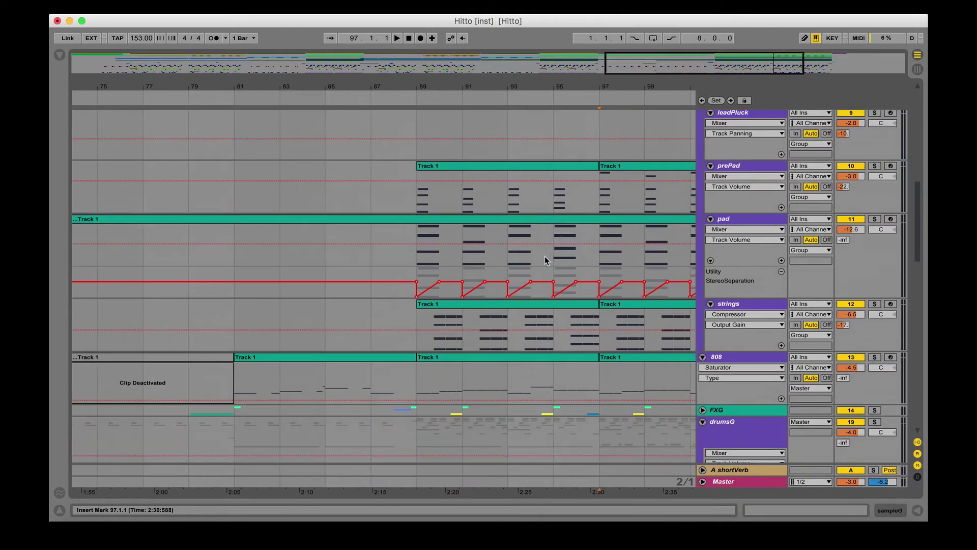
scroll(544, 255, "up", 3)
scroll(557, 245, "down", 2)
scroll(557, 246, "up", 2)
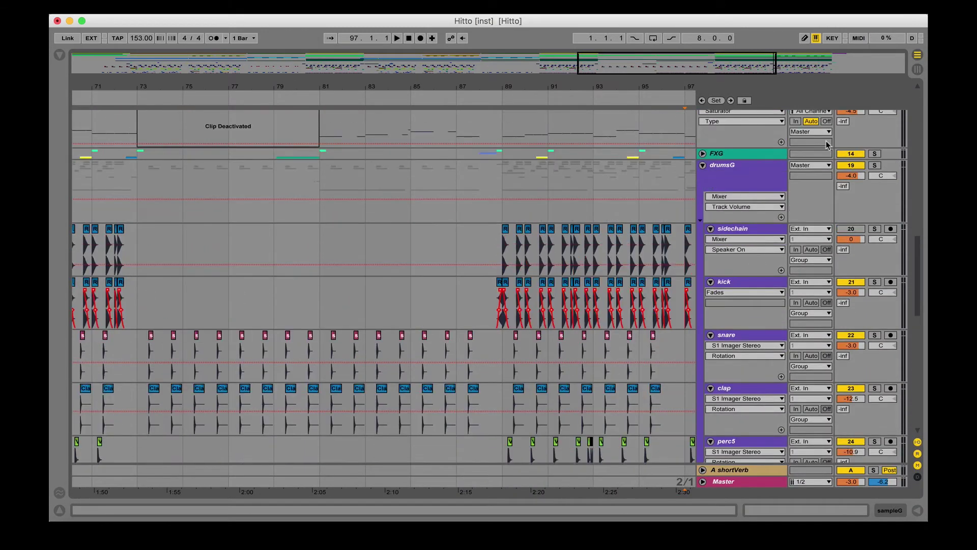
left_click(871, 165)
scroll(586, 174, "left", 20)
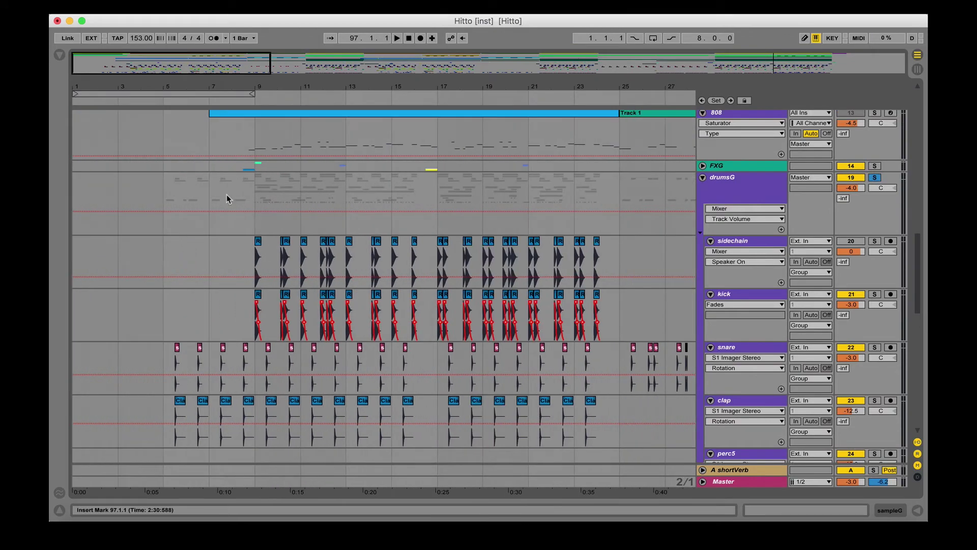
Play the soloed drums from bar 9 while examining the kick, snare and clap patterns, and stop playback.
left_click(200, 197)
left_click(236, 200)
key("space")
key("plus")
key("plus")
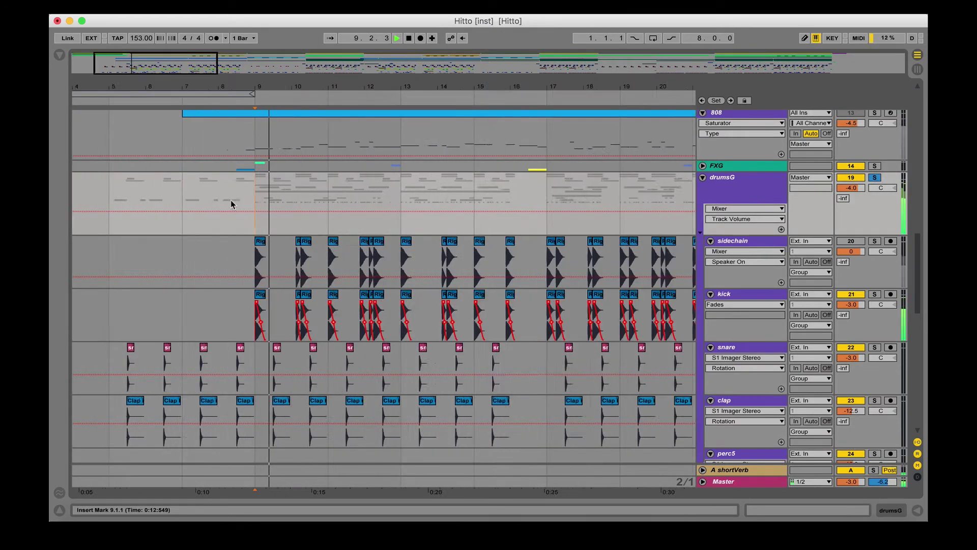
scroll(230, 204, "down", 3)
scroll(230, 204, "right", 1)
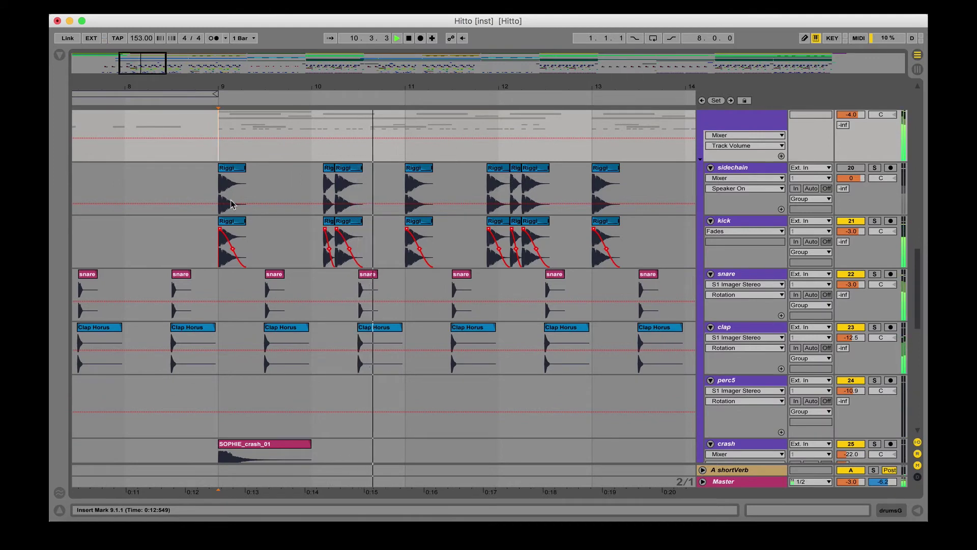
scroll(230, 204, "right", 2)
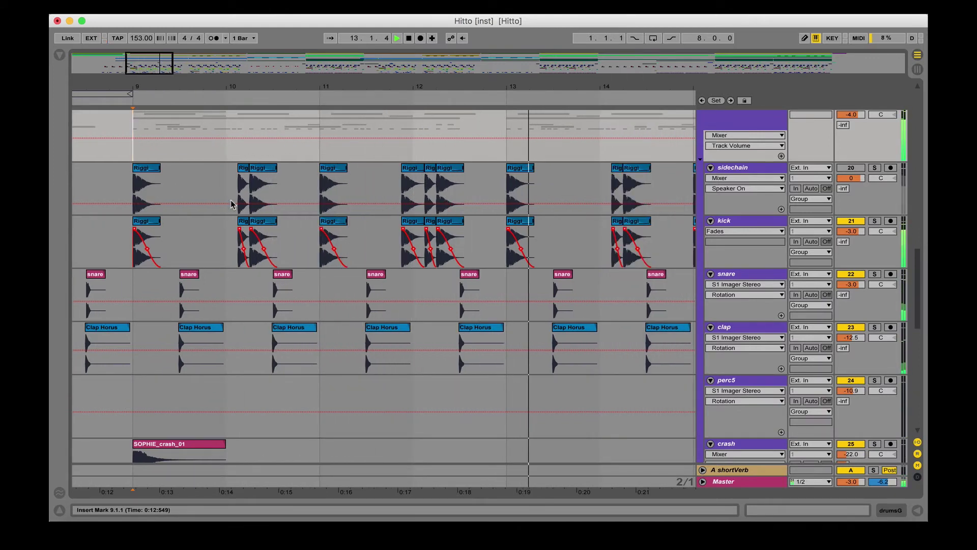
scroll(236, 209, "left", 3)
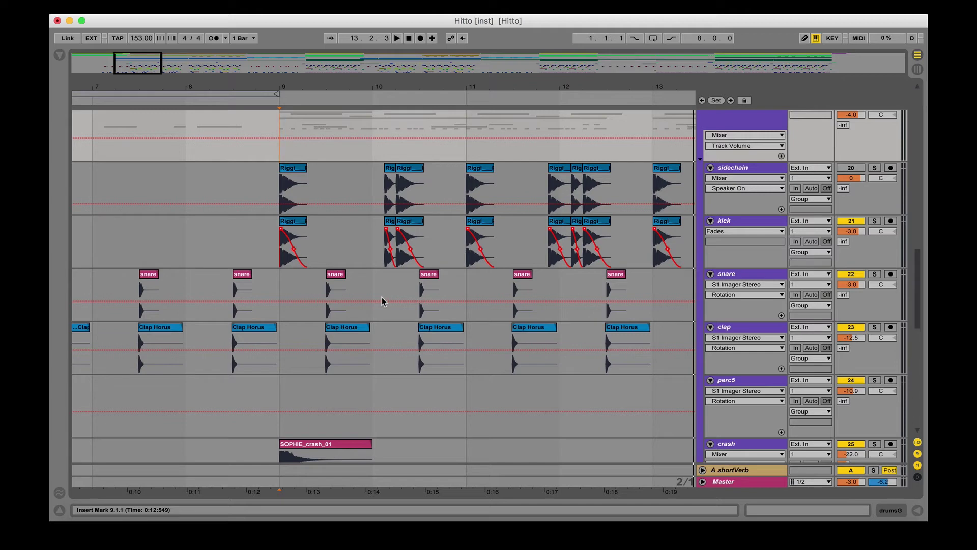
Look over the percussion, open hat, rim and hat1 tracks around bar 9 and place the insert marker there on the rim track.
scroll(383, 301, "down", 5)
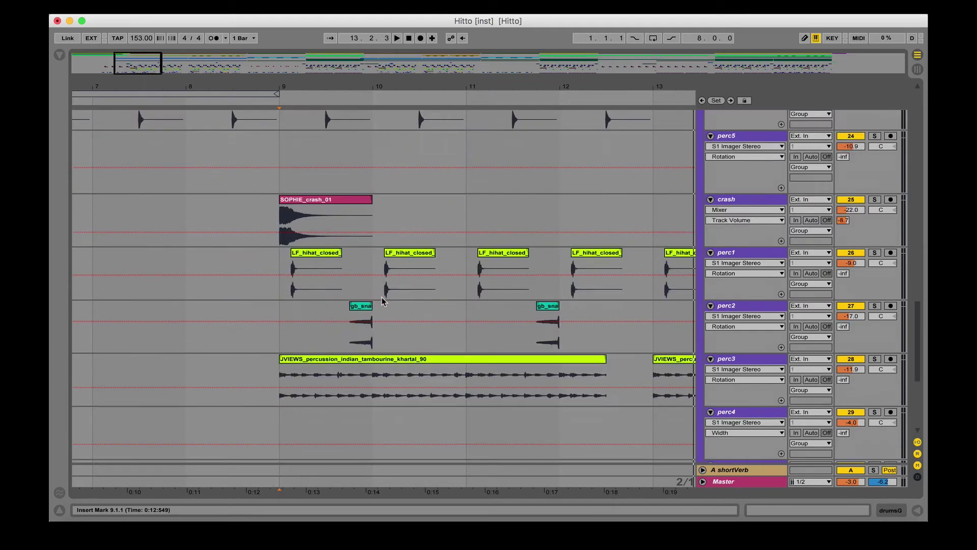
scroll(484, 301, "down", 5)
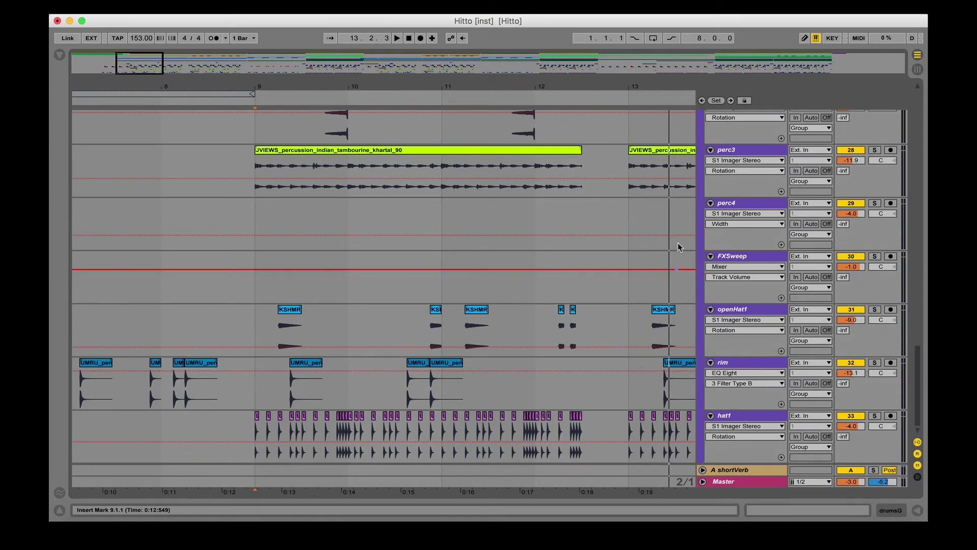
scroll(678, 246, "up", 2)
scroll(678, 239, "up", 2)
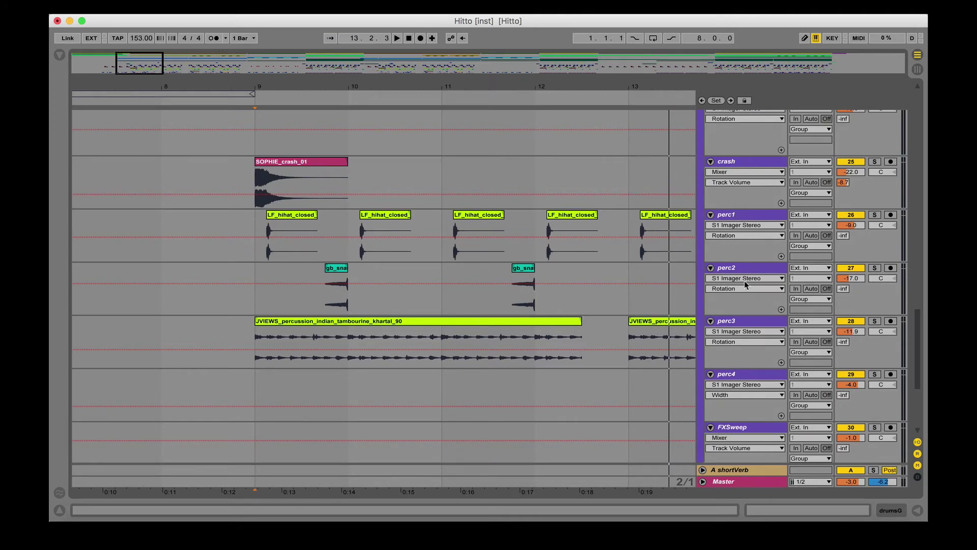
scroll(736, 337, "down", 3)
left_click(274, 377)
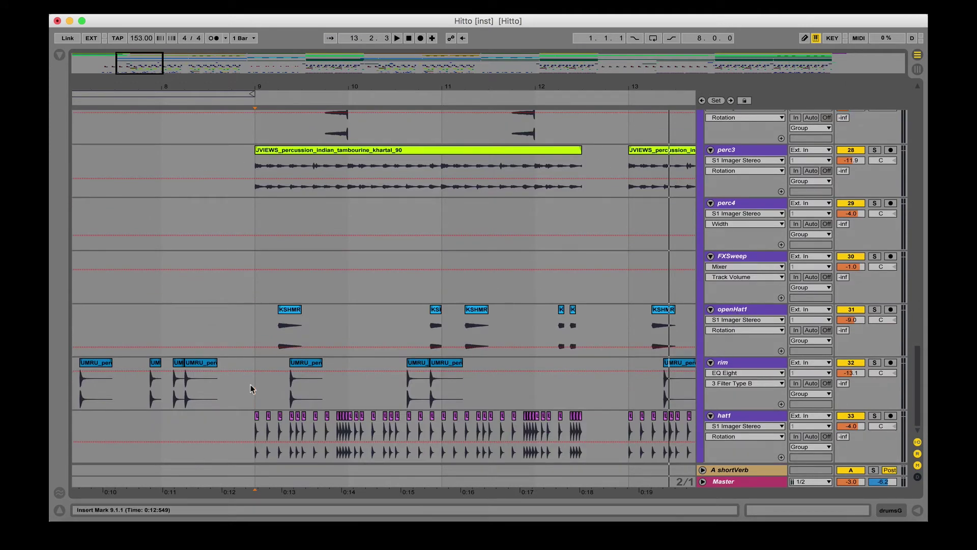
left_click(250, 384)
key("space")
Place the insert marker at bar 13 on the perc5 track and look over the percussion layers up to bar 18.
scroll(548, 344, "up", 7)
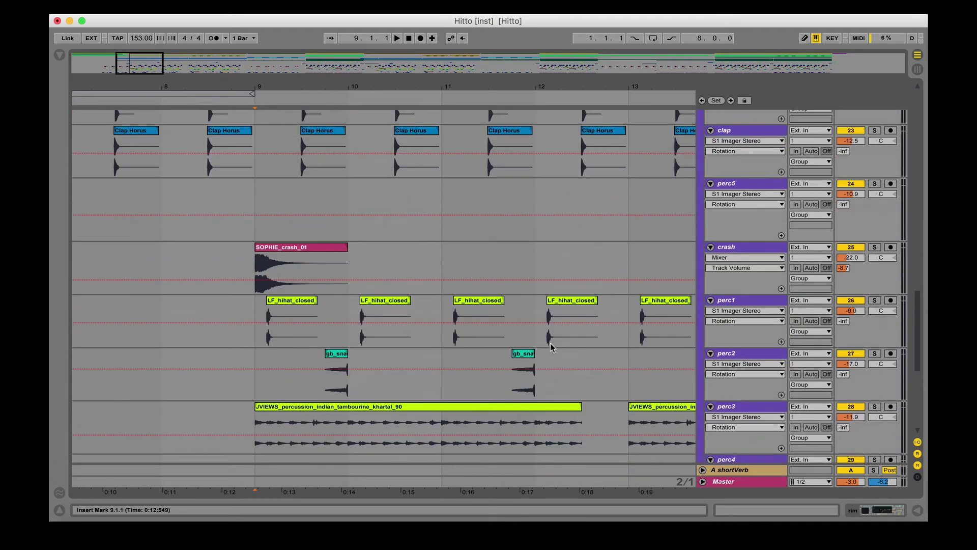
scroll(632, 301, "down", 1)
left_click(557, 304)
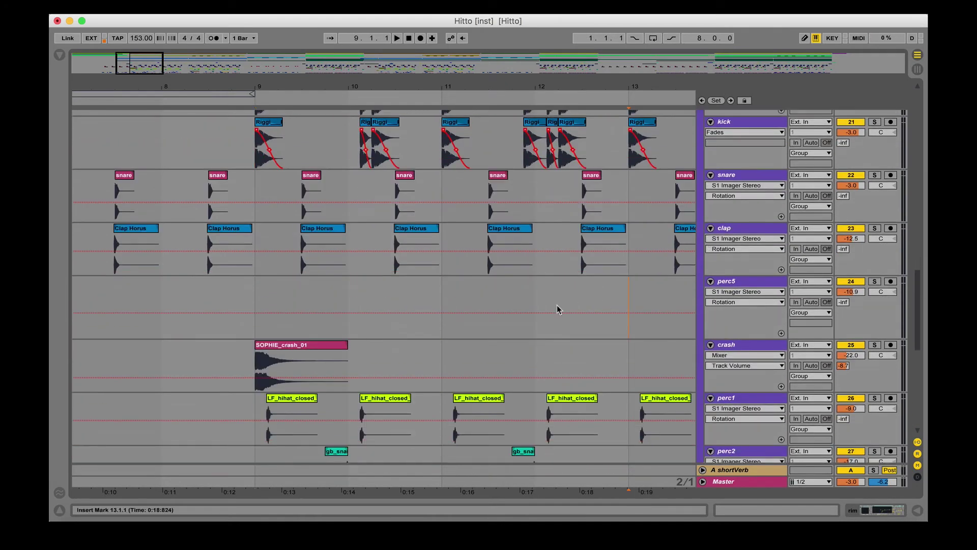
scroll(556, 304, "down", 5)
scroll(557, 305, "right", 3)
scroll(557, 304, "down", 3)
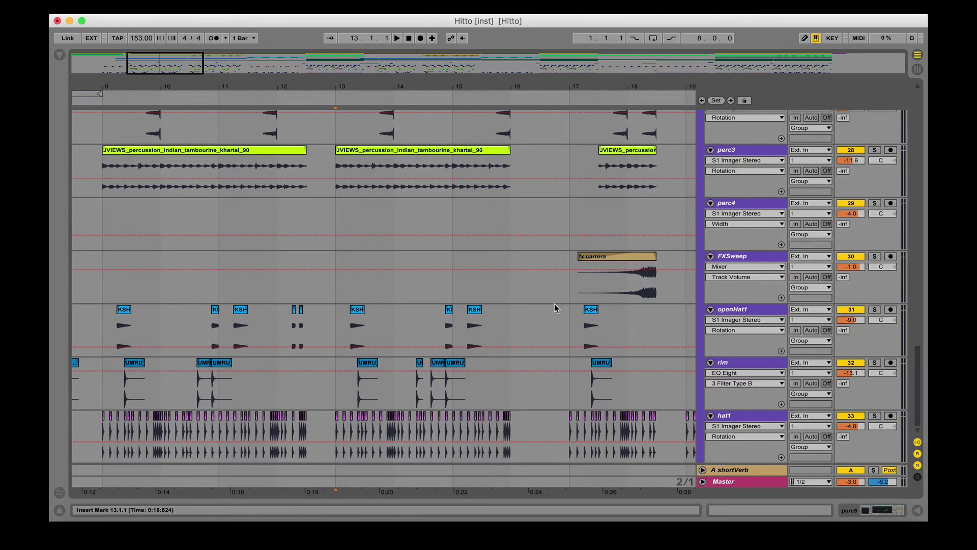
Place the insert marker at bar 9 on the perc3 track, solo hat1, play it and stop.
scroll(259, 258, "left", 5)
left_click(325, 197)
left_click(326, 196)
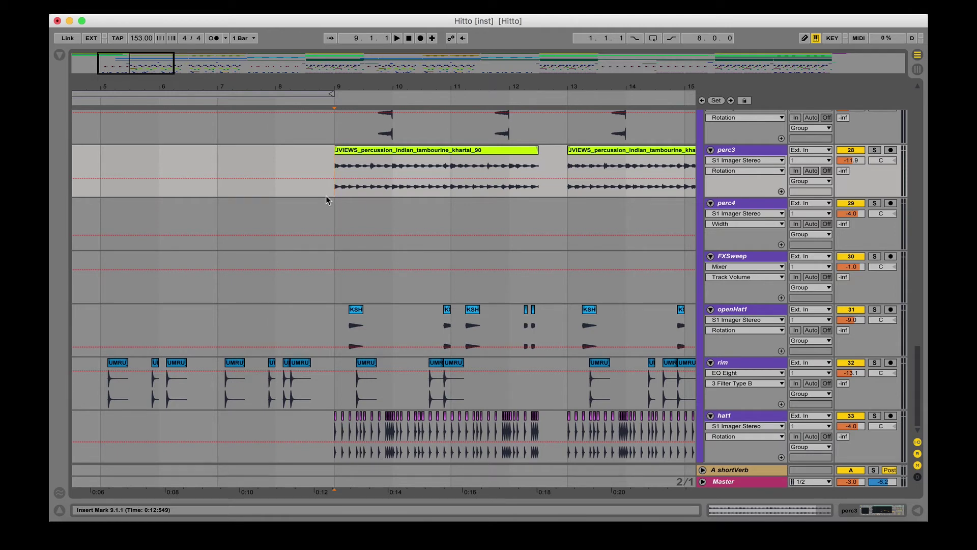
left_click(875, 415)
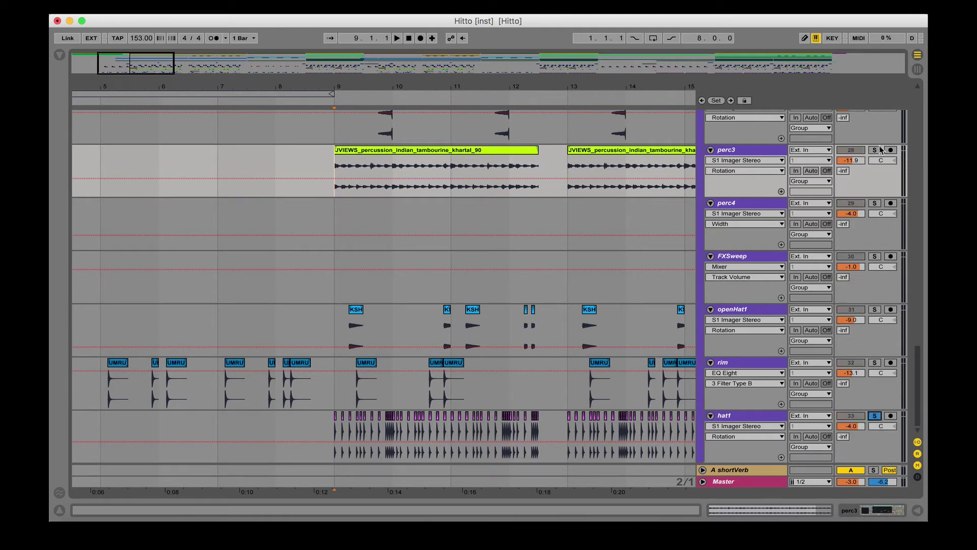
key("space")
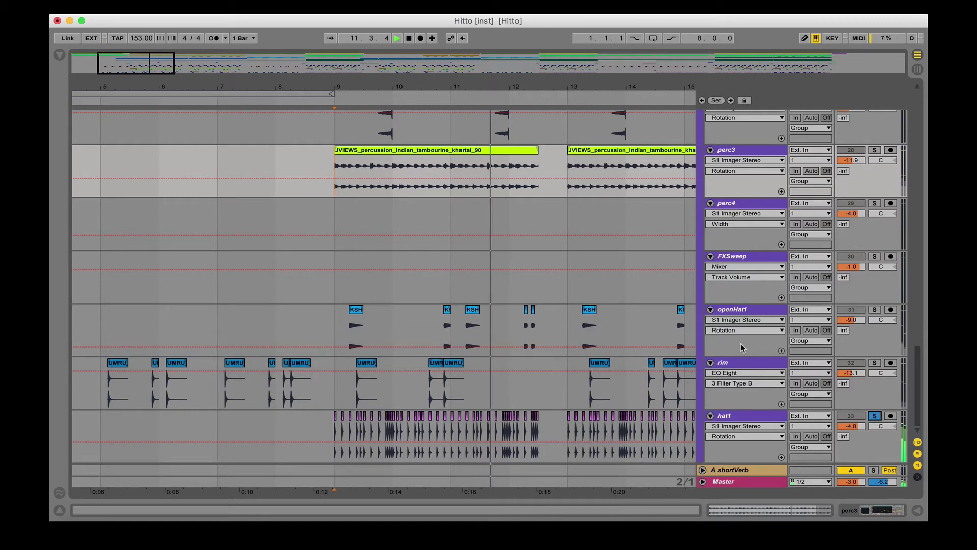
key("space")
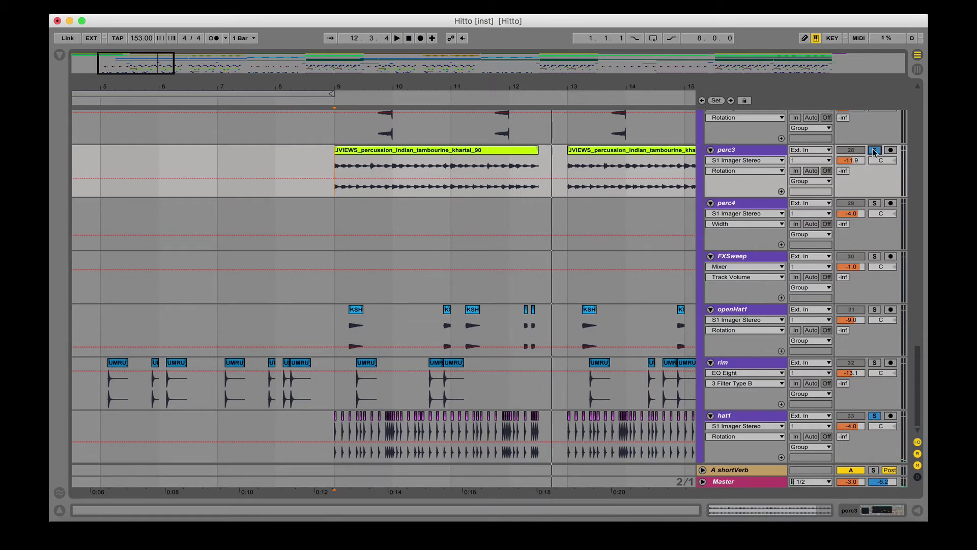
Play perc3 and hat1 soloed together from bar 9, stop, clear both solos, and reset the insert marker to bar 9.
key("space")
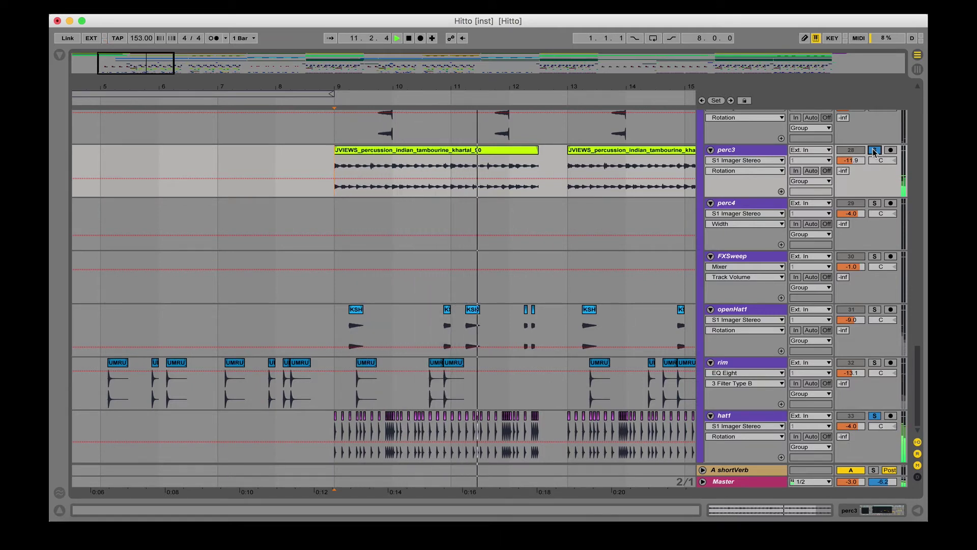
key("space")
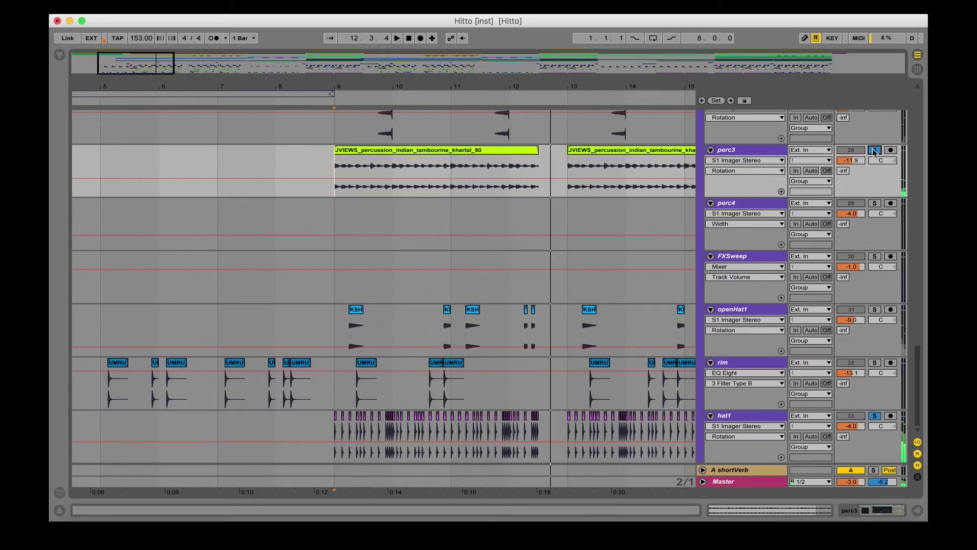
left_click(874, 150)
left_click(336, 199)
scroll(338, 199, "up", 1)
left_click(337, 202)
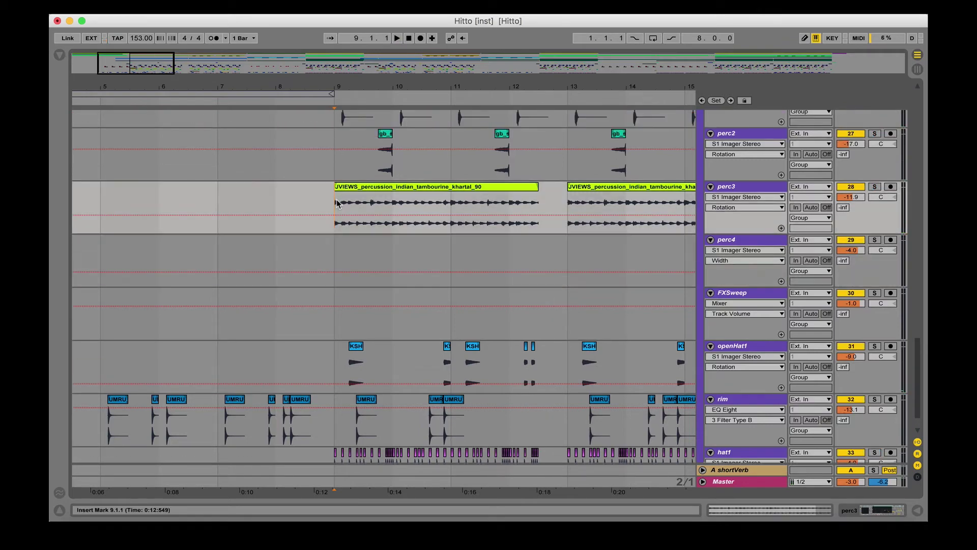
Look over the drum tracks above perc3 and place the insert marker near the end of bar 11 on the clap track.
scroll(337, 203, "up", 5)
scroll(337, 220, "right", 1)
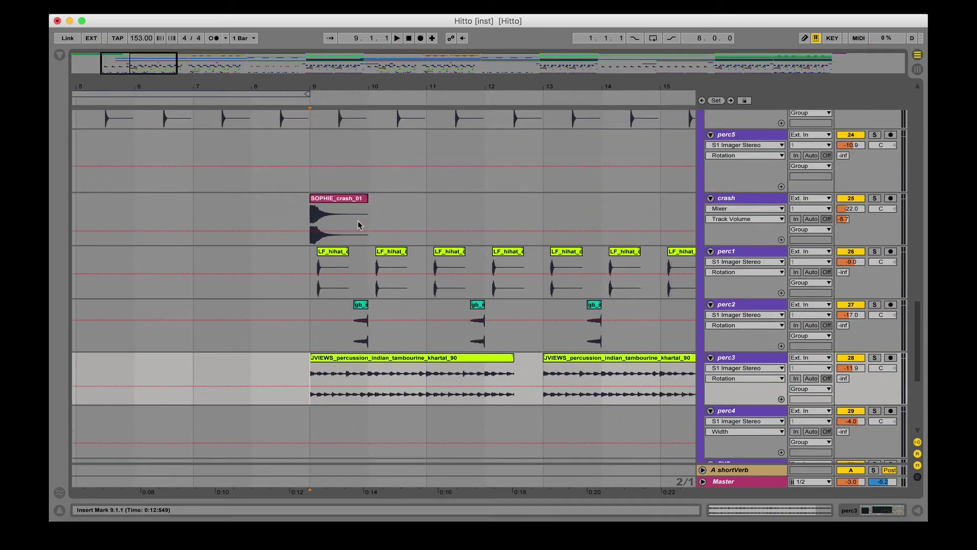
scroll(358, 221, "up", 7)
scroll(358, 221, "right", 2)
scroll(338, 274, "down", 9)
left_click(338, 273)
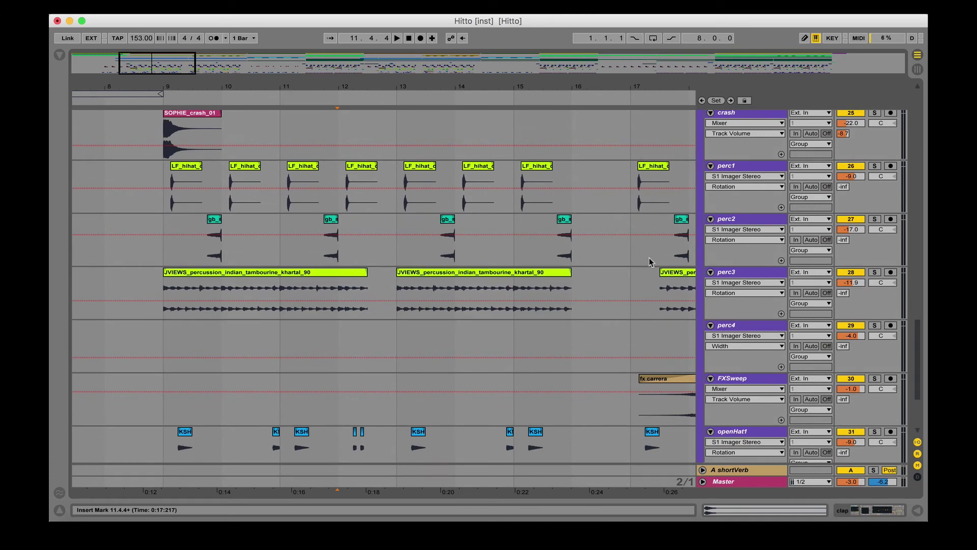
Play the drums from bar 9 with the marker on perc3, toggling perc3's solo during playback.
left_click(166, 313)
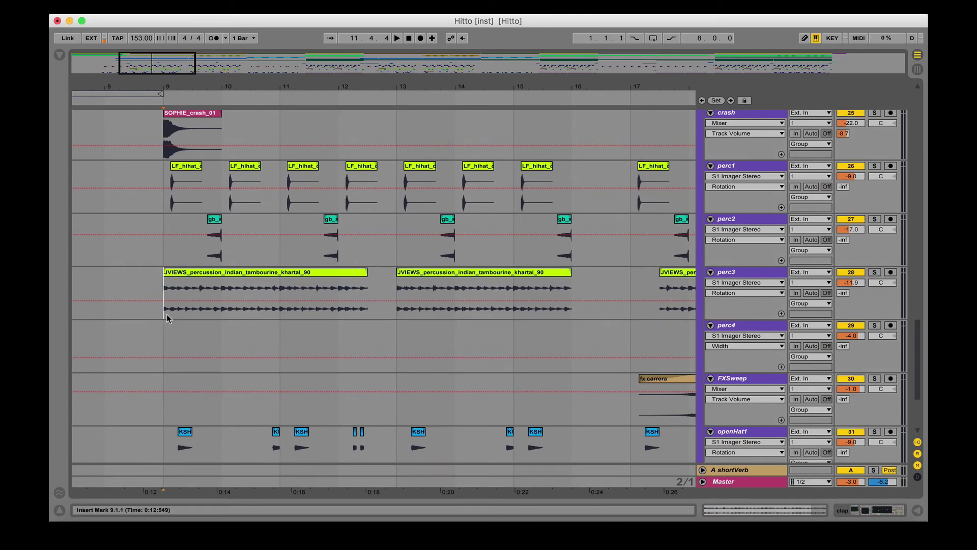
key("space")
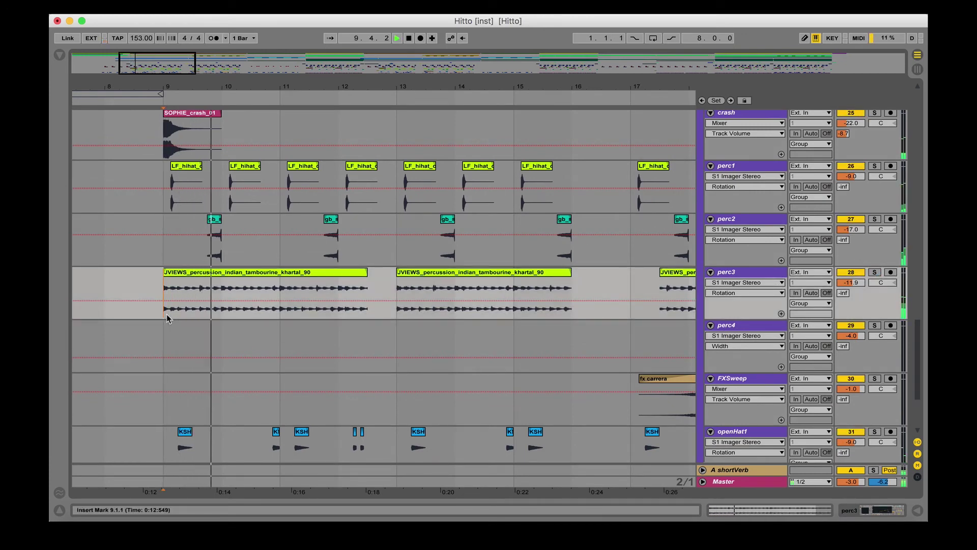
left_click(874, 273)
scroll(446, 287, "down", 3)
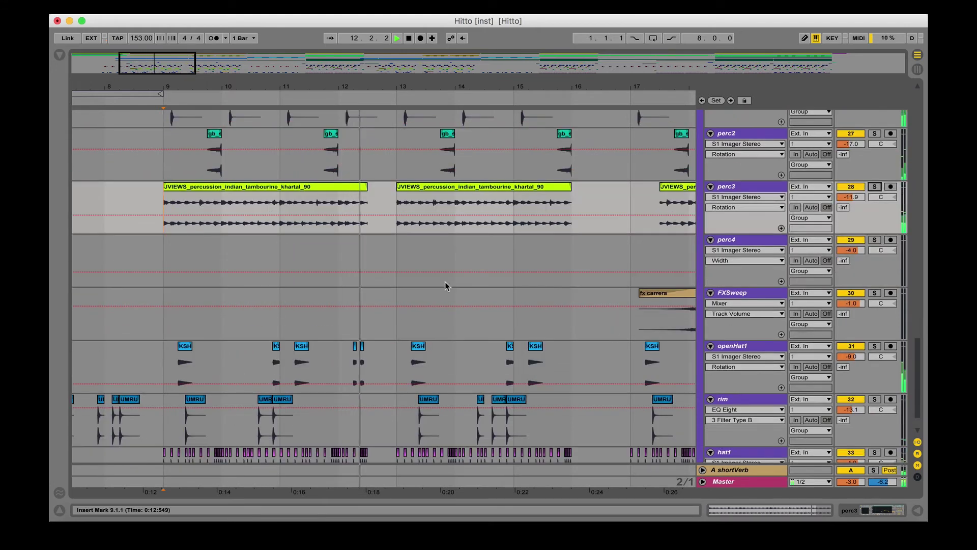
Place the insert marker at bar 13 on perc4, stop playback, and move the marker to bar 15 on perc3.
left_click(412, 260)
scroll(412, 260, "down", 1)
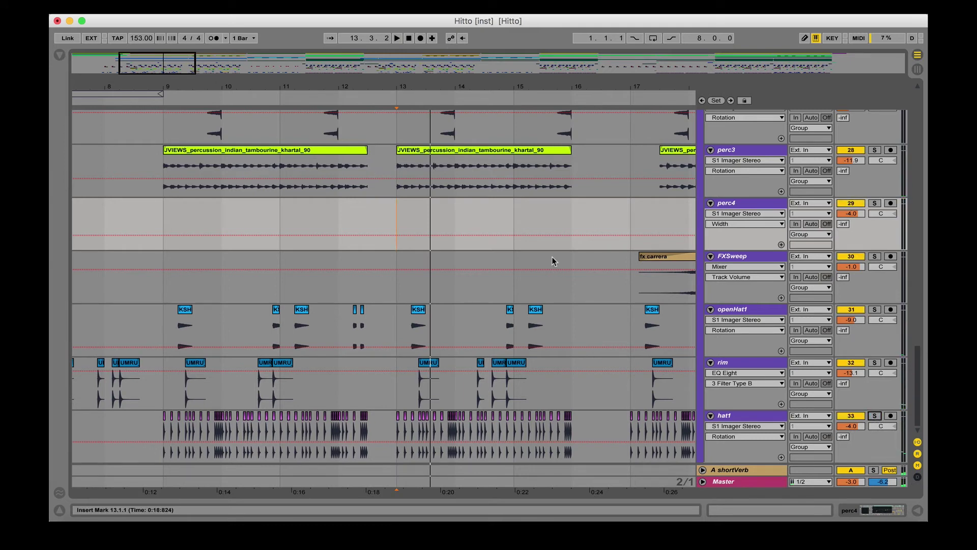
scroll(534, 262, "up", 2)
left_click(513, 267)
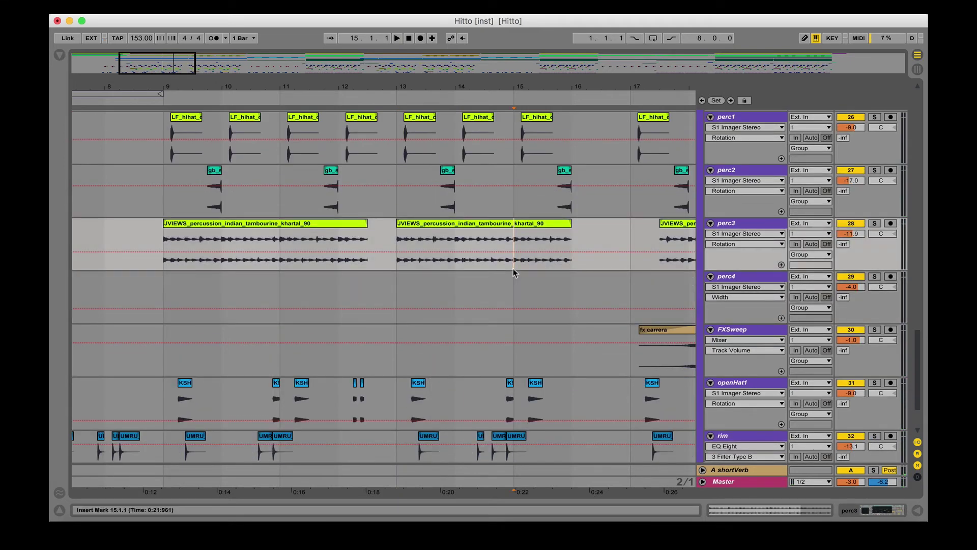
Place the insert marker at bar 17 on perc3 and look over the drum tracks through the second half of the verse.
key("minus")
left_click(520, 264)
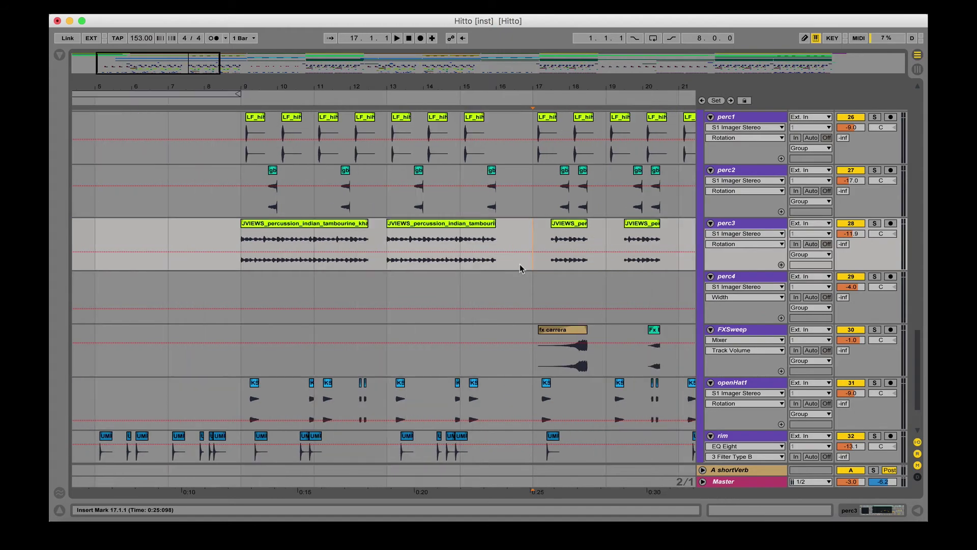
scroll(520, 265, "right", 5)
scroll(520, 266, "down", 1)
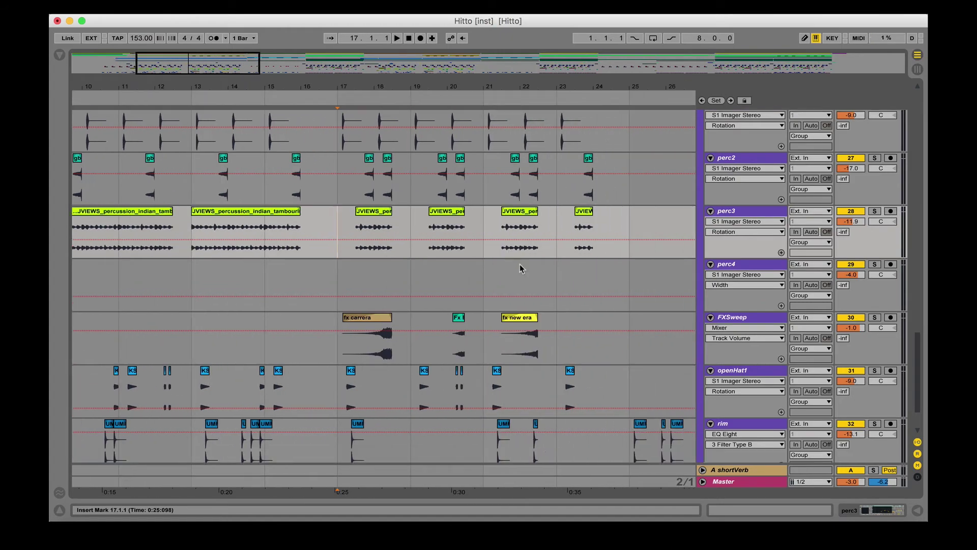
scroll(520, 264, "up", 5)
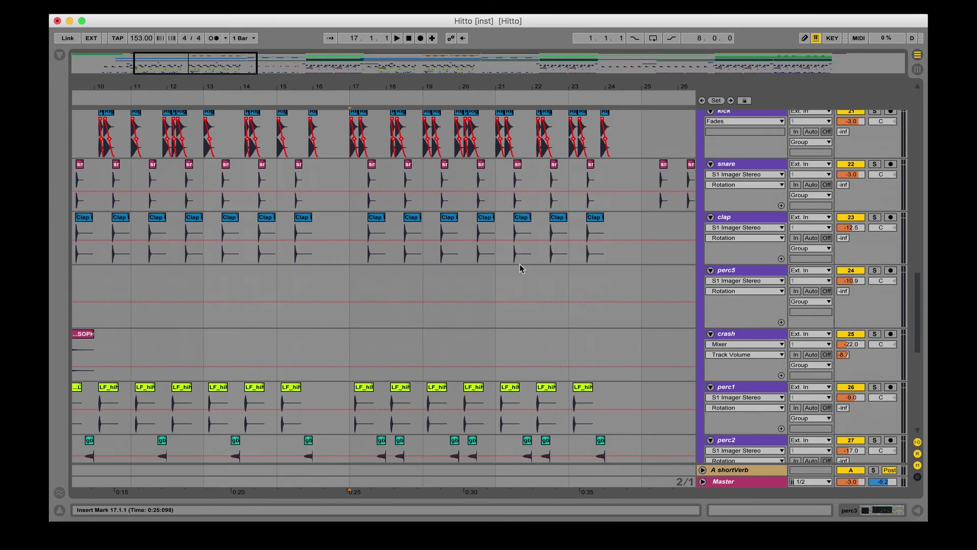
scroll(520, 264, "up", 6)
scroll(520, 264, "down", 10)
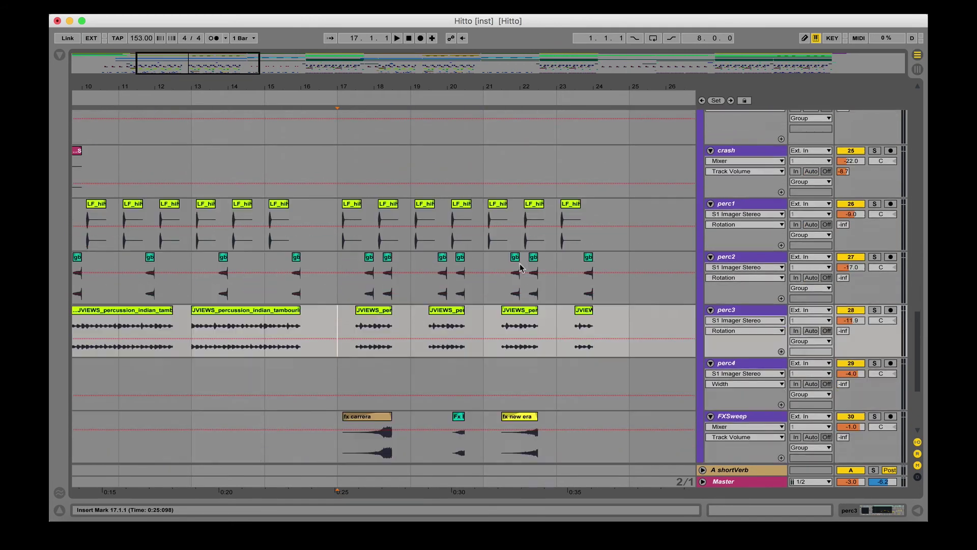
Play FXSweep soloed from bar 17, mark the start of the fx new era clip, and stop and clear the solo.
scroll(520, 263, "down", 3)
left_click(873, 330)
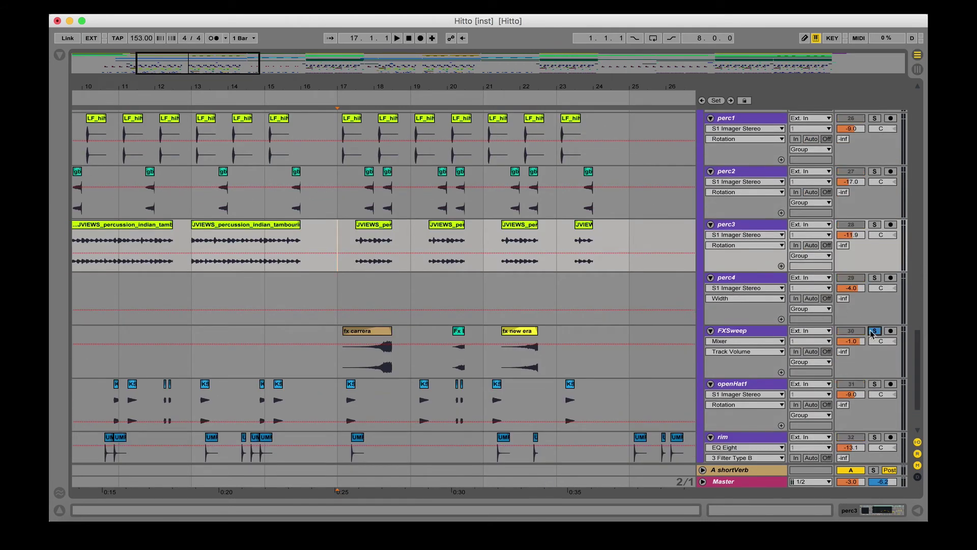
key("space")
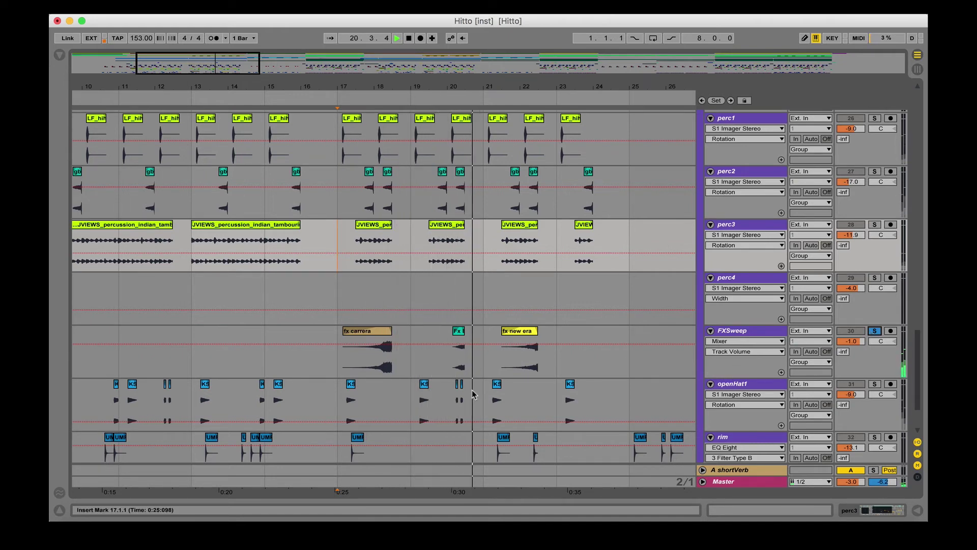
left_click(501, 365)
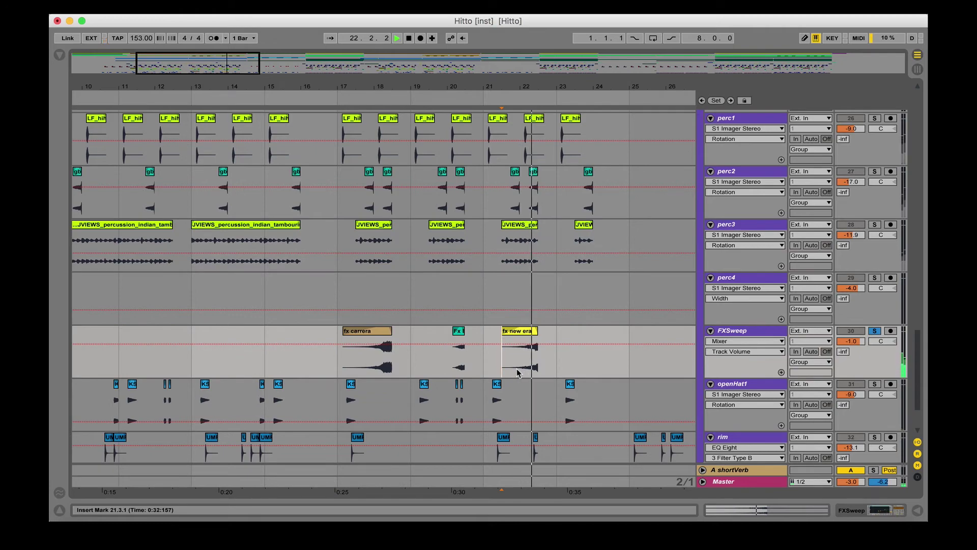
key("space")
left_click(875, 331)
Place the insert marker at bar 17 on drumsG and play the second half of the verse with all drums.
scroll(384, 293, "up", 10)
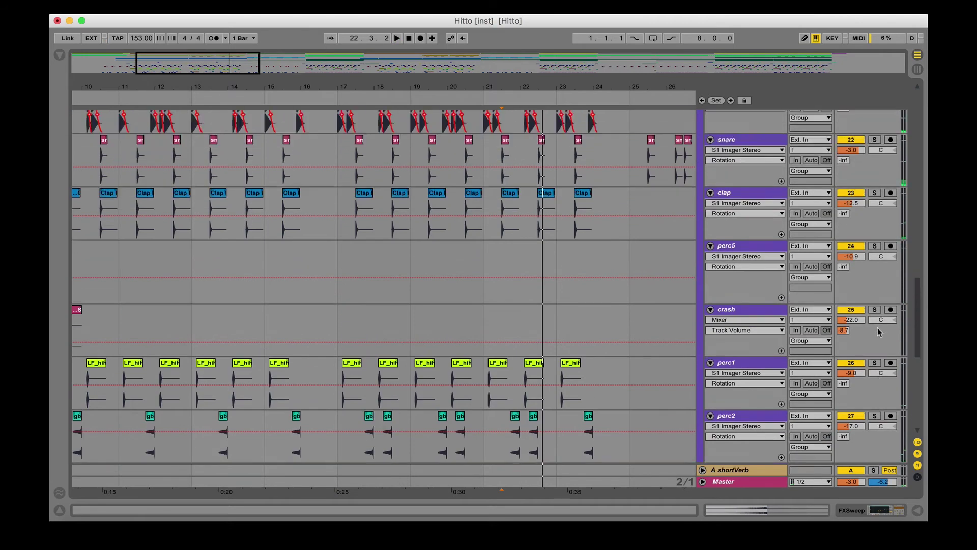
left_click(348, 266)
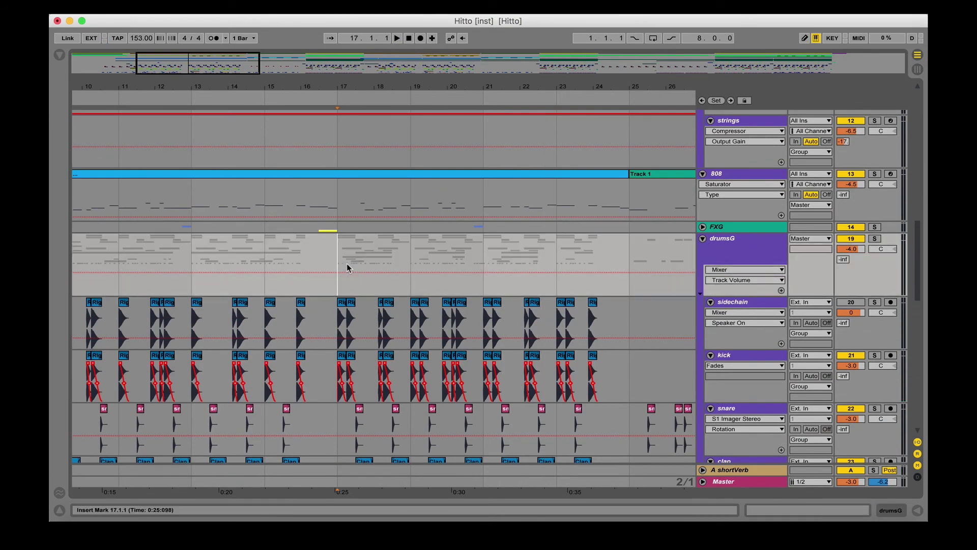
scroll(348, 268, "down", 10)
key("space")
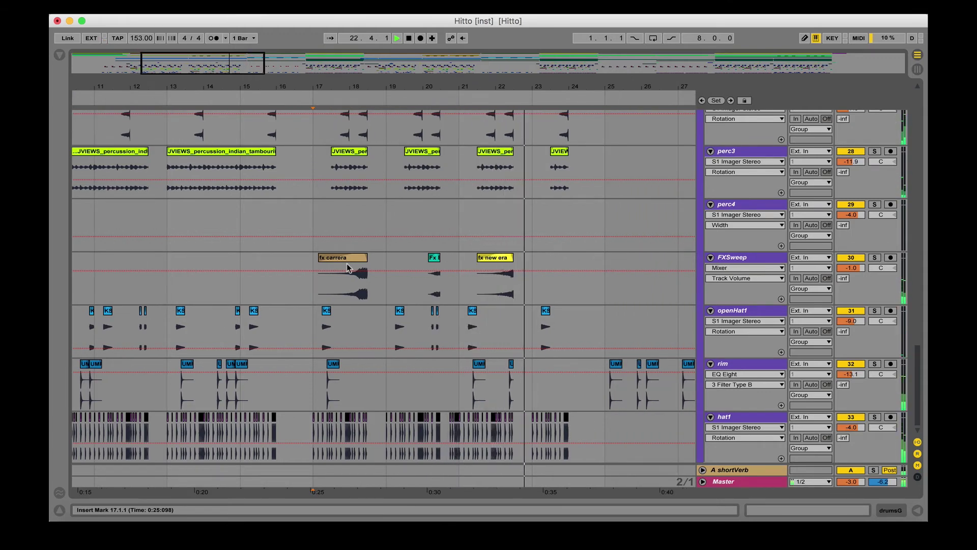
key("space")
Look over the FXSweep clips and the drums past bar 24, returning the insert marker to bar 17 on openHat1.
left_click(318, 297)
scroll(315, 297, "right", 2)
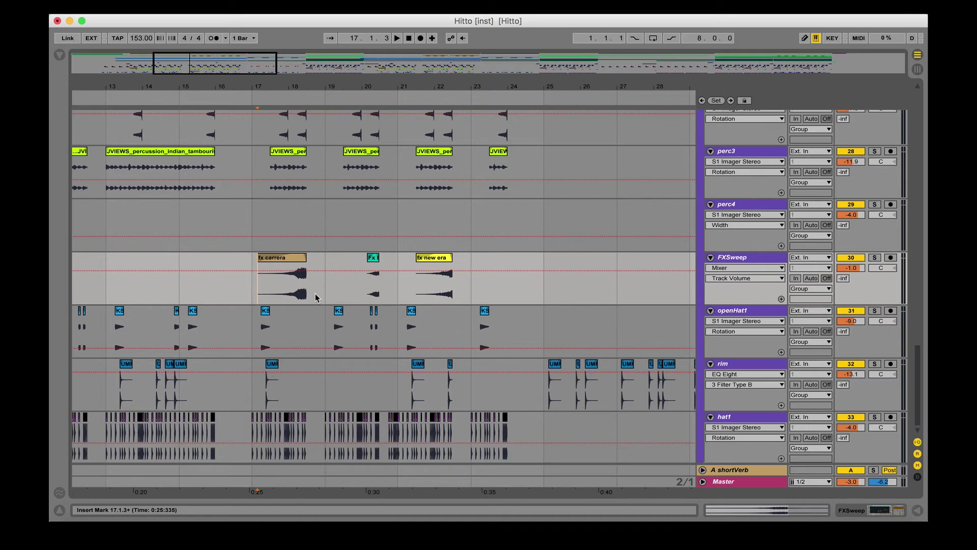
scroll(316, 295, "right", 5)
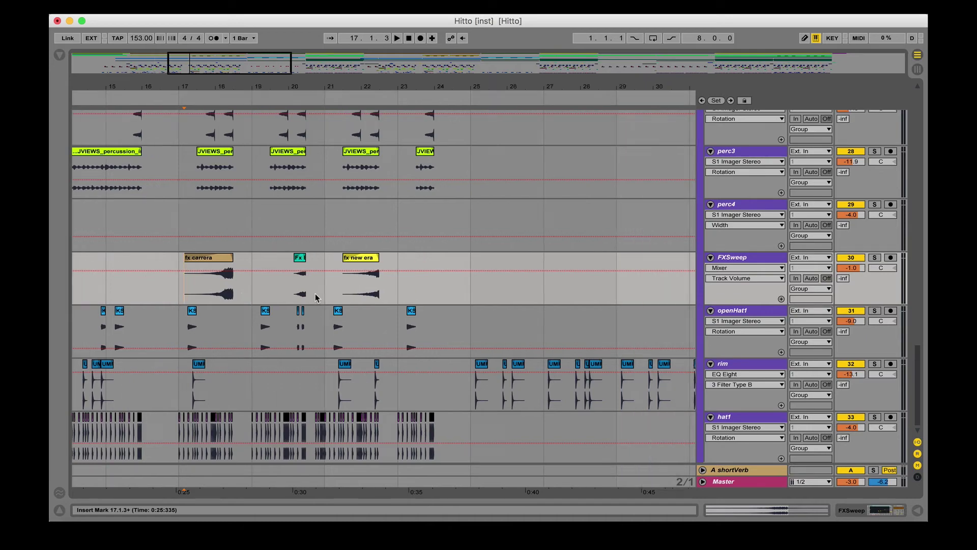
left_click(332, 299)
scroll(291, 284, "left", 3)
scroll(291, 284, "left", 3)
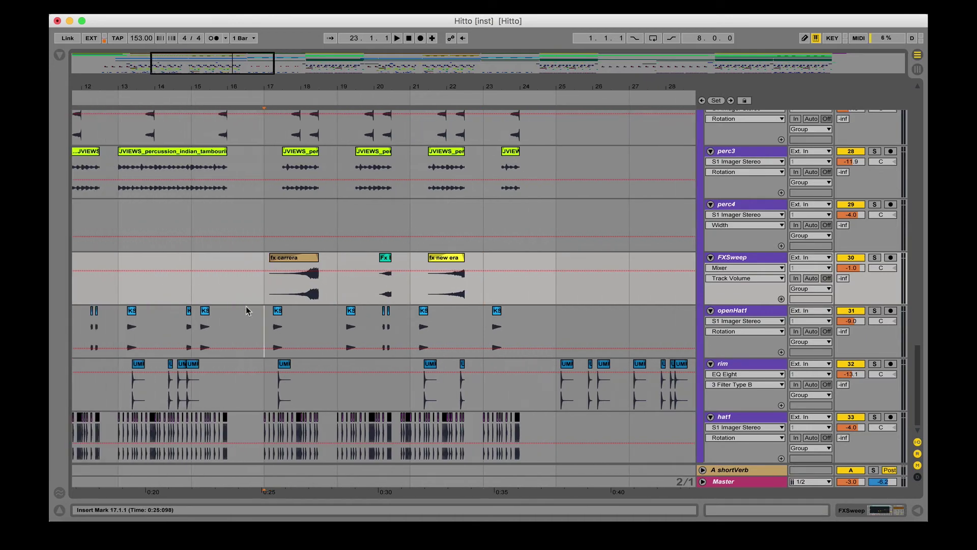
left_click(246, 306)
Place the insert marker on mainSample at the verse's start at bar 9, and move it to the sample's end at 24.4.
scroll(245, 307, "up", 15)
scroll(246, 306, "left", 5)
scroll(245, 307, "up", 5)
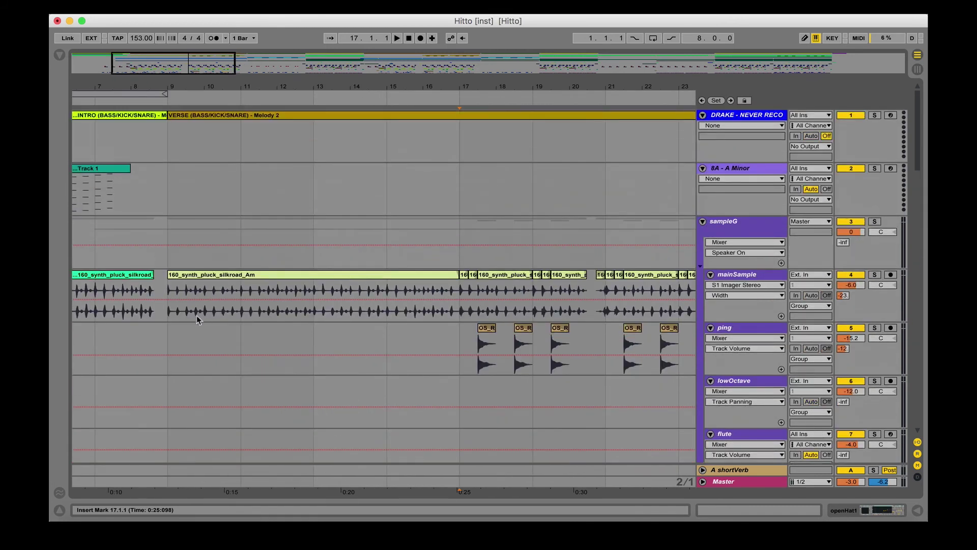
left_click(172, 319)
scroll(172, 320, "right", 10)
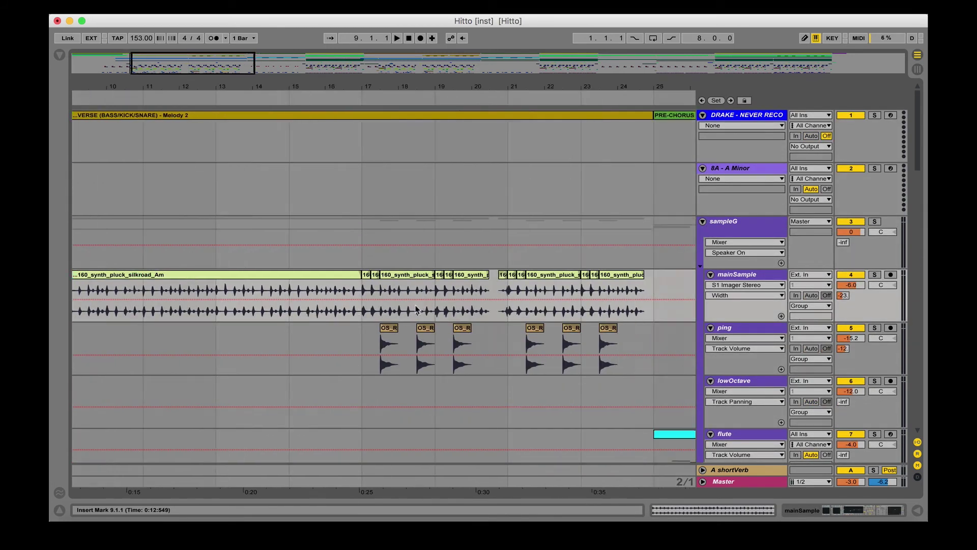
left_click(364, 318)
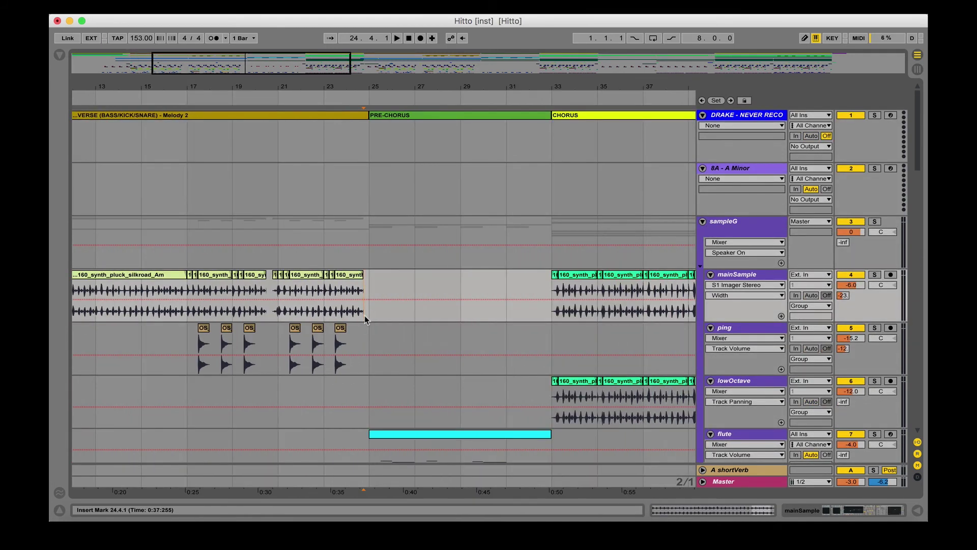
Show the whole arrangement, play the start of the bridge from bar 73, and move the insert marker to bar 89.
key("minus")
key("minus")
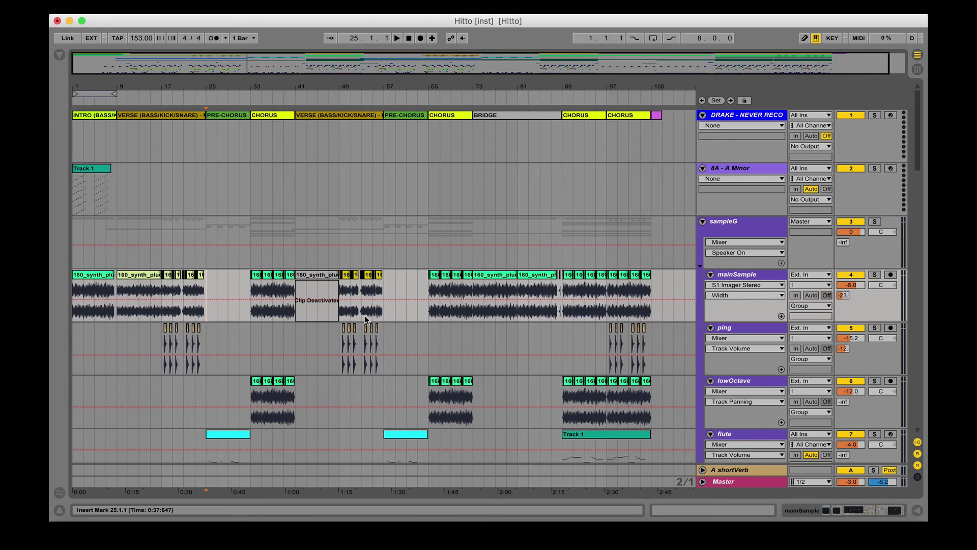
left_click(471, 191)
key("space")
scroll(509, 198, "up", 1)
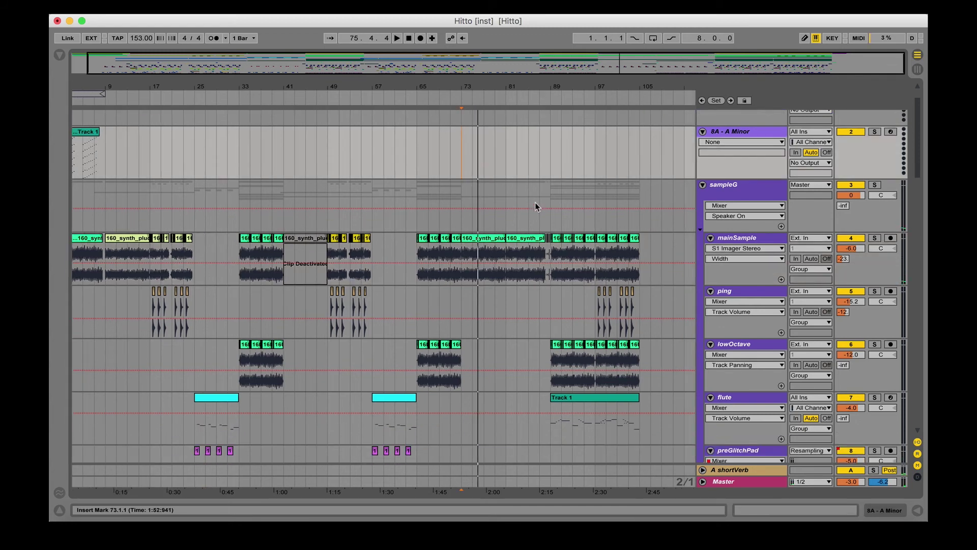
left_click(550, 201)
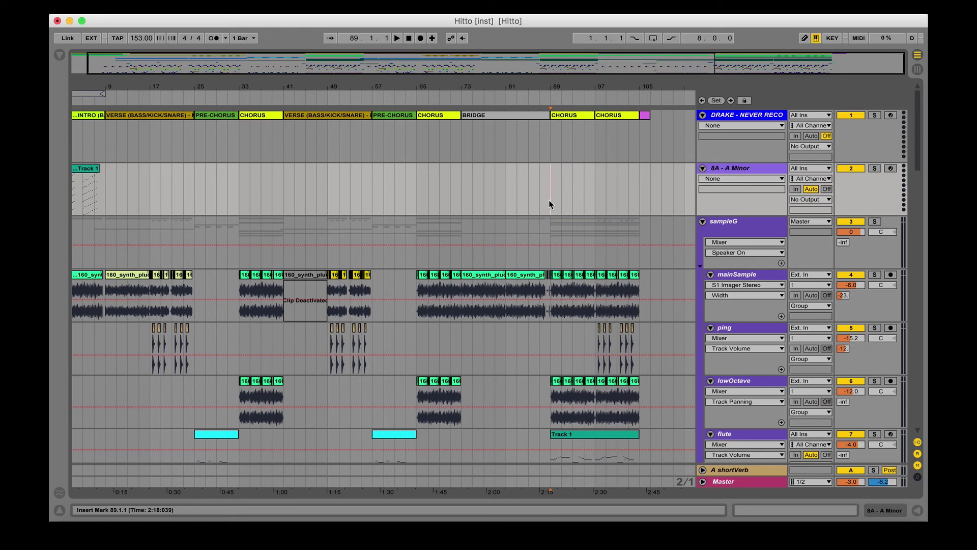
Play the transition from the chorus into the bridge, starting at bar 71, and stop in the bridge.
left_click(452, 188)
key("space")
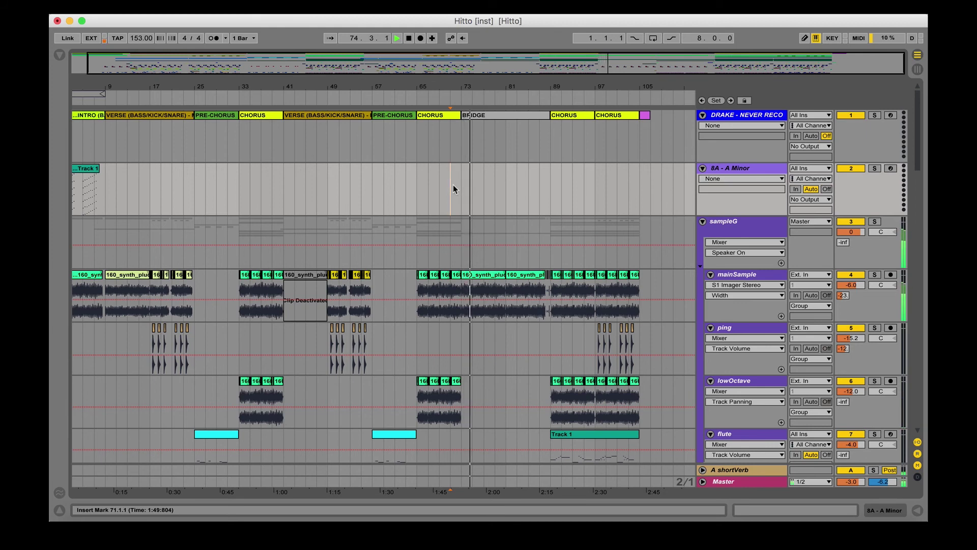
key("space")
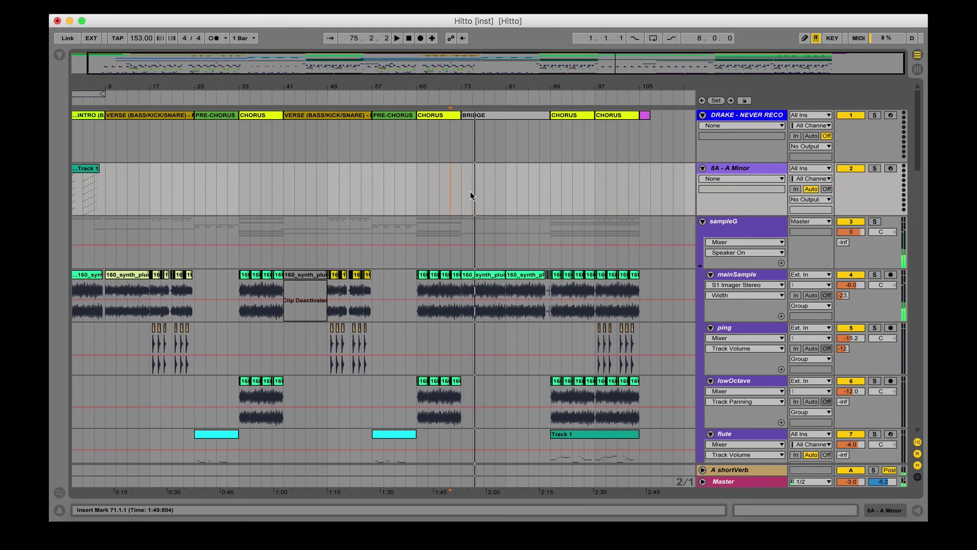
Place the insert marker at bar 81 on the ping track and play the second half of the bridge briefly.
scroll(464, 295, "down", 6)
left_click(505, 201)
scroll(505, 201, "up", 6)
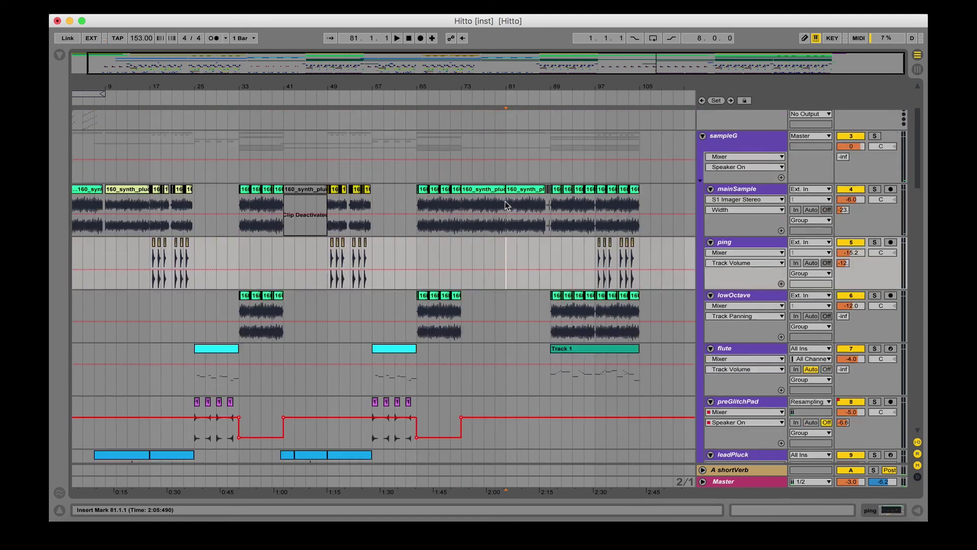
key("space")
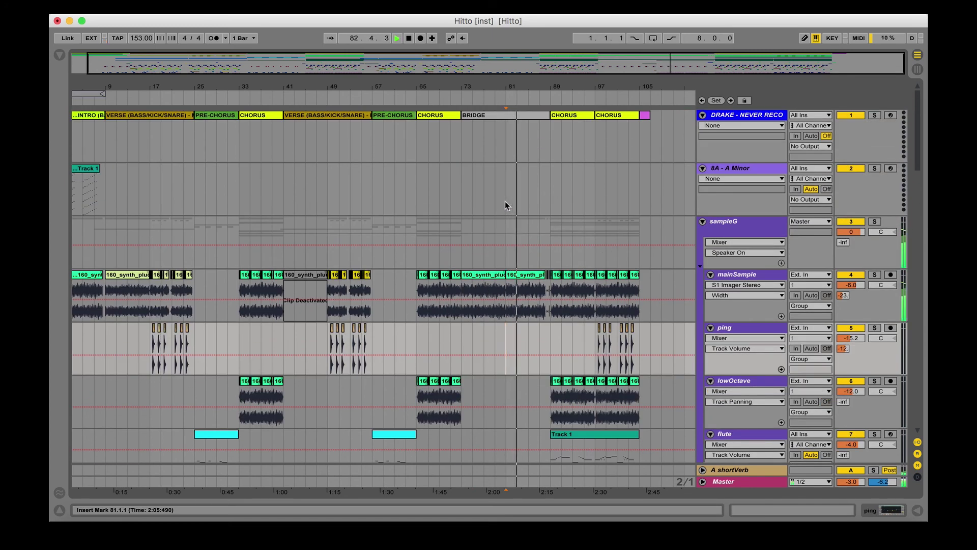
key("space")
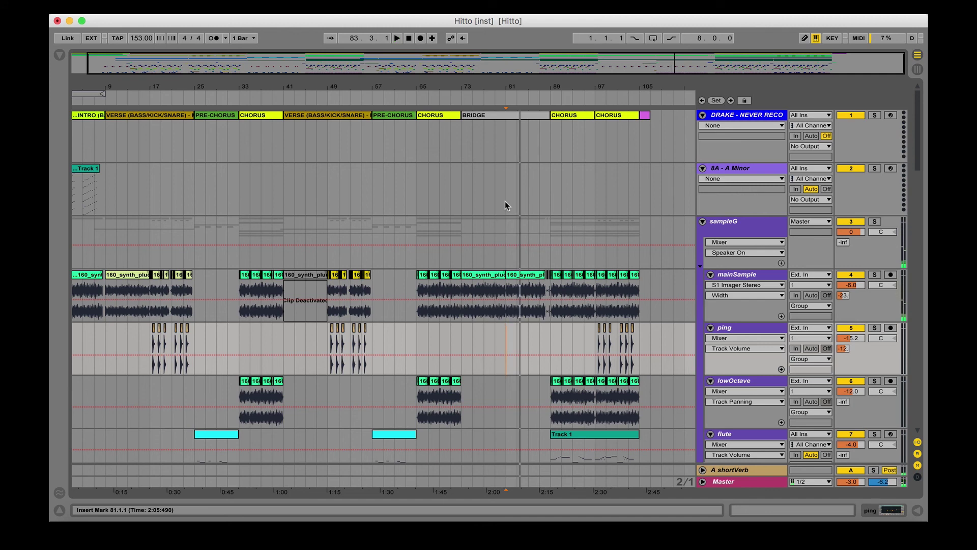